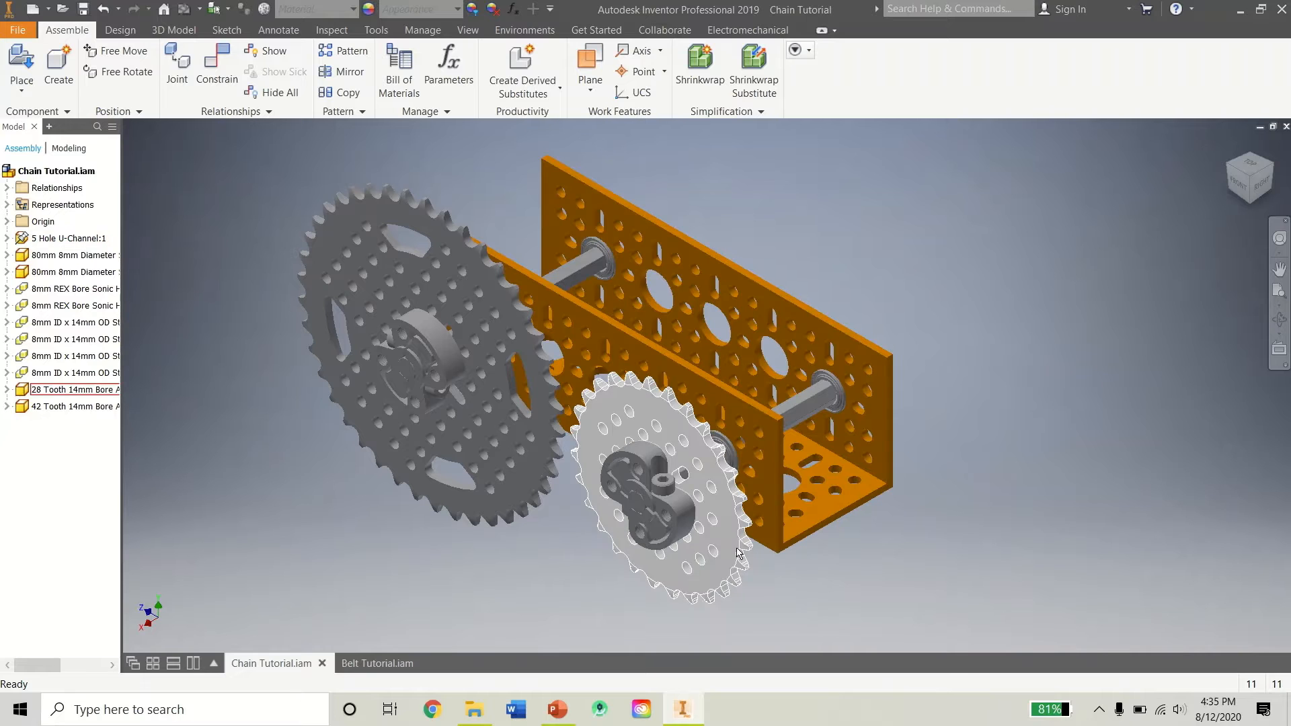
Rotate the sprockets and inspect their alignment with each other from above.
left_click(604, 425)
left_click_drag(604, 425, 570, 552)
left_click(523, 570)
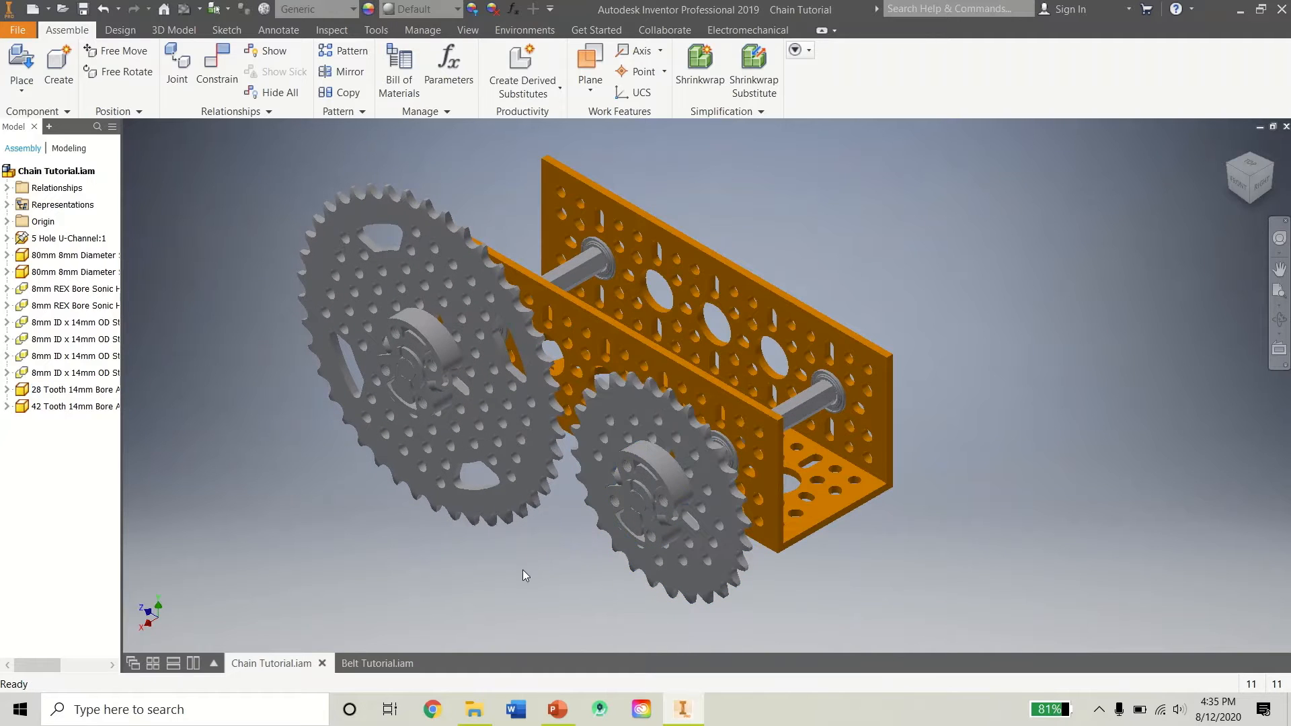
left_click(1250, 169)
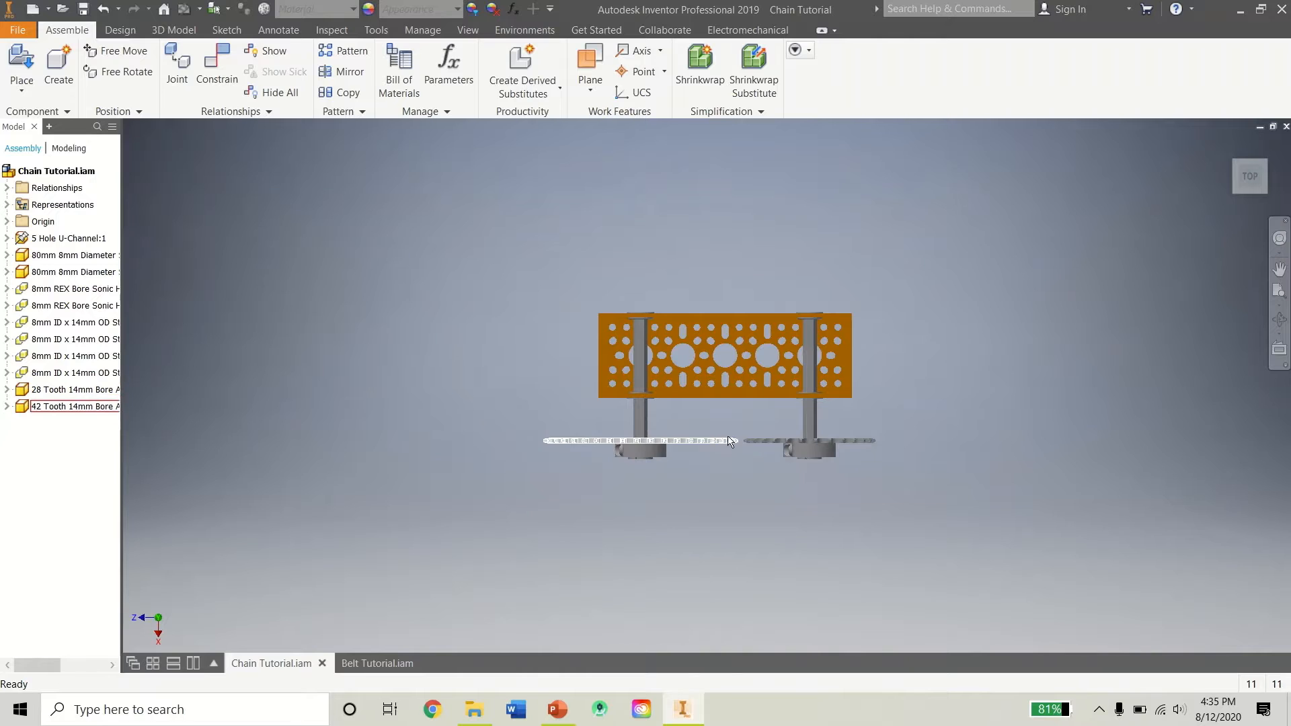
scroll(729, 442, "up", 5)
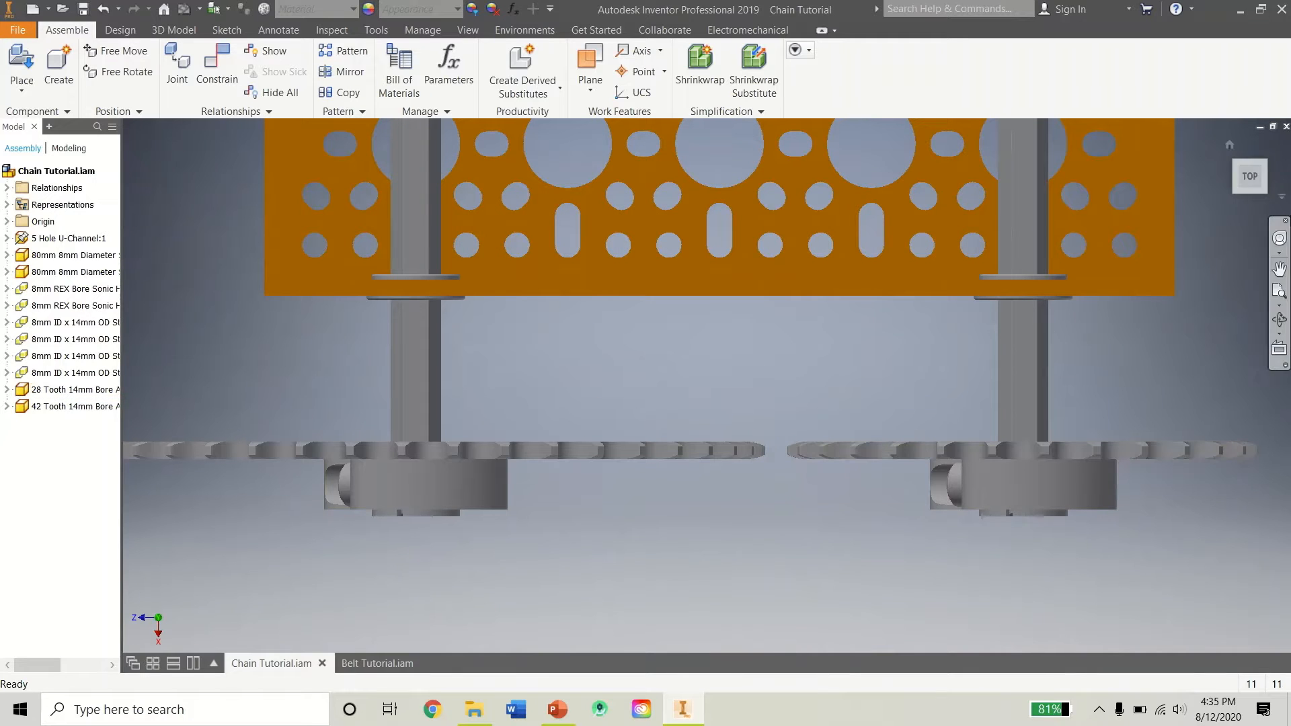
left_click(1230, 145)
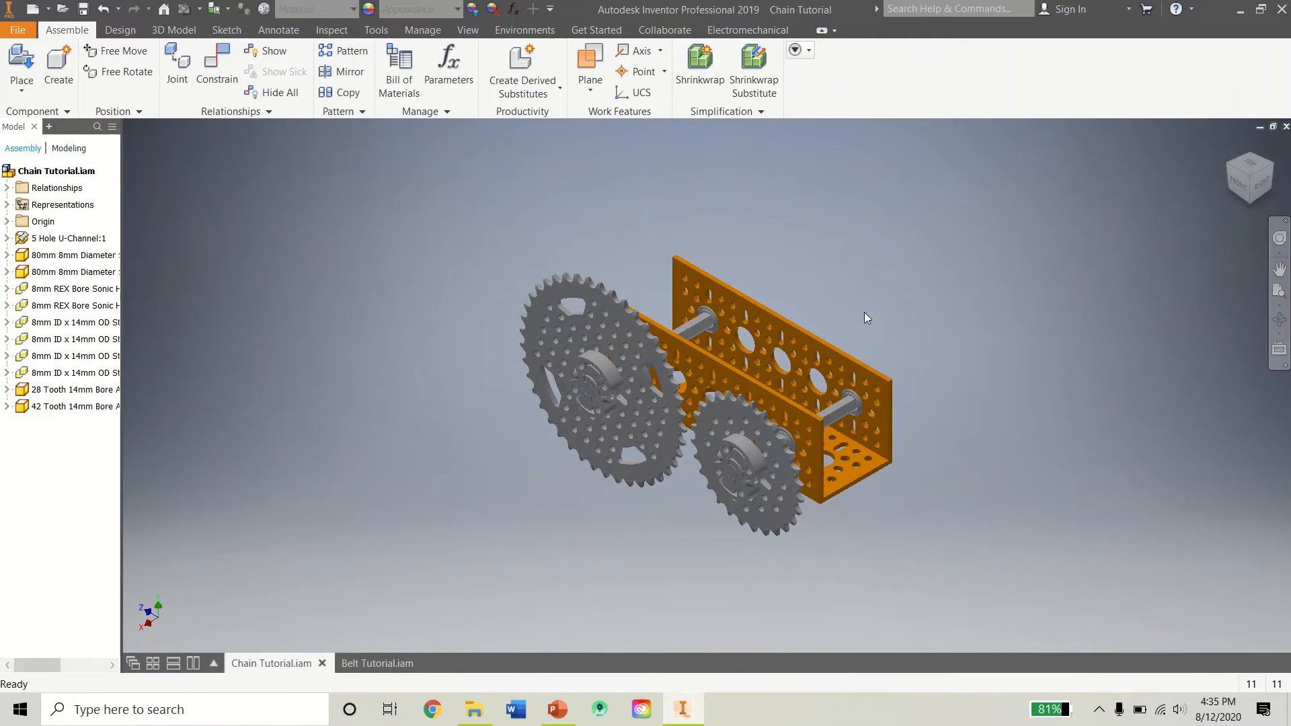
scroll(865, 312, "up", 3)
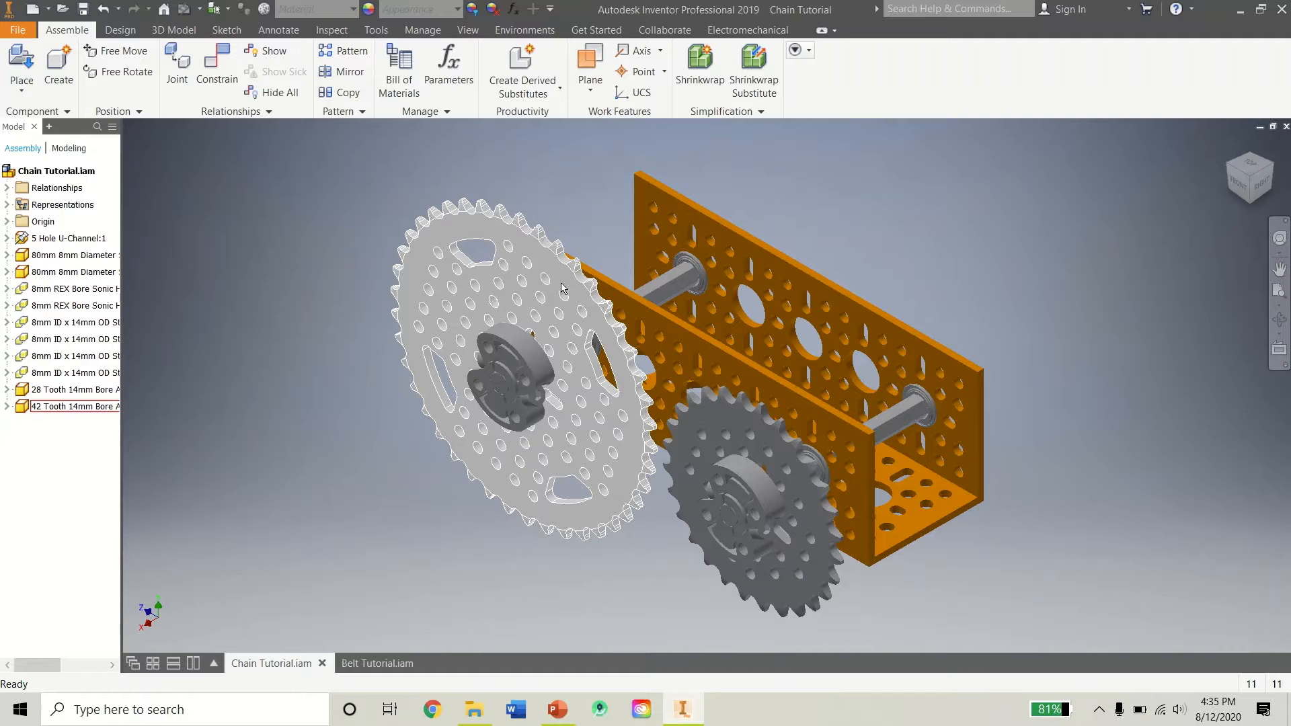
Edit the 42-tooth sprocket in place and create a work plane midway between its two flat side faces.
double_click(561, 284)
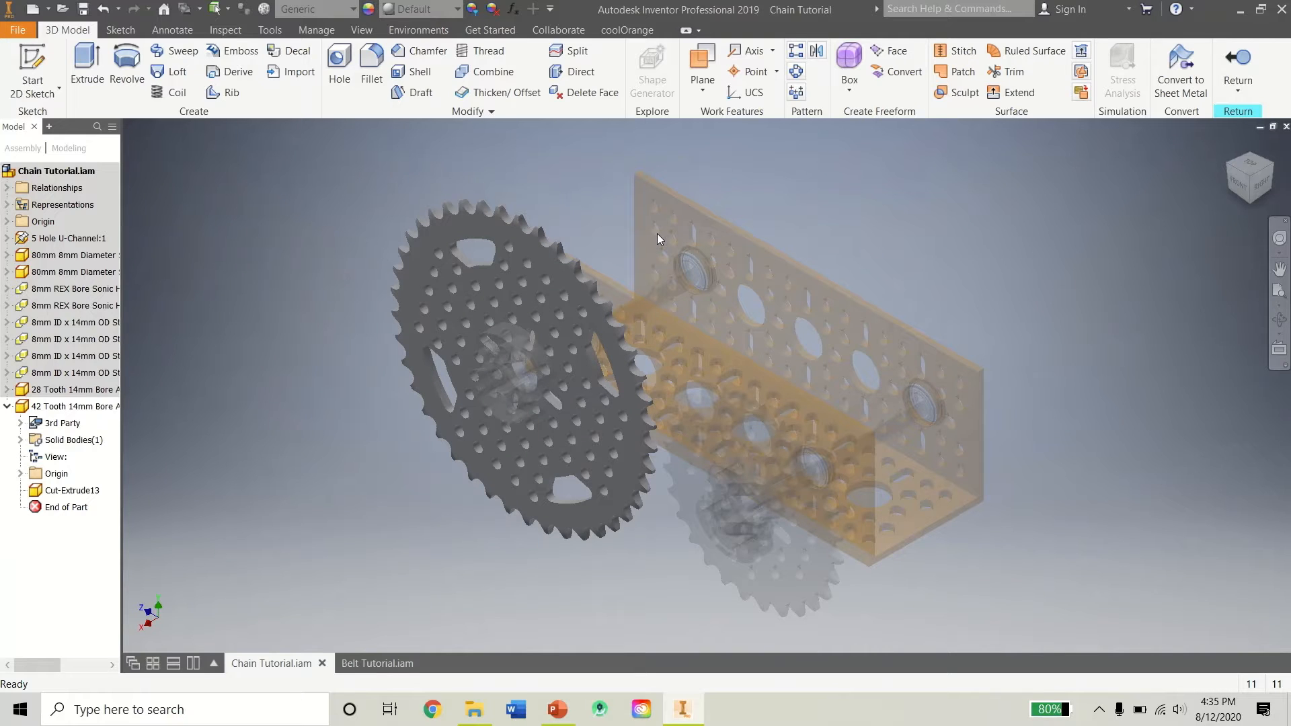
left_click(702, 86)
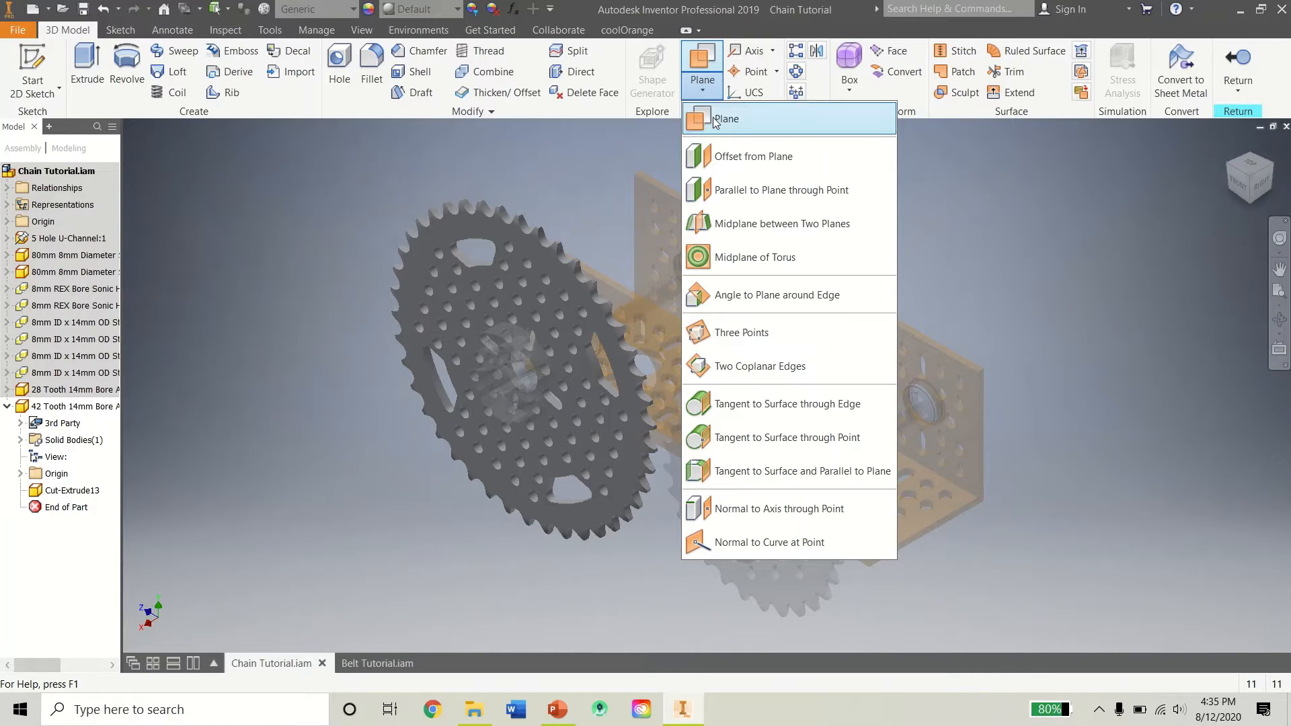
left_click(744, 225)
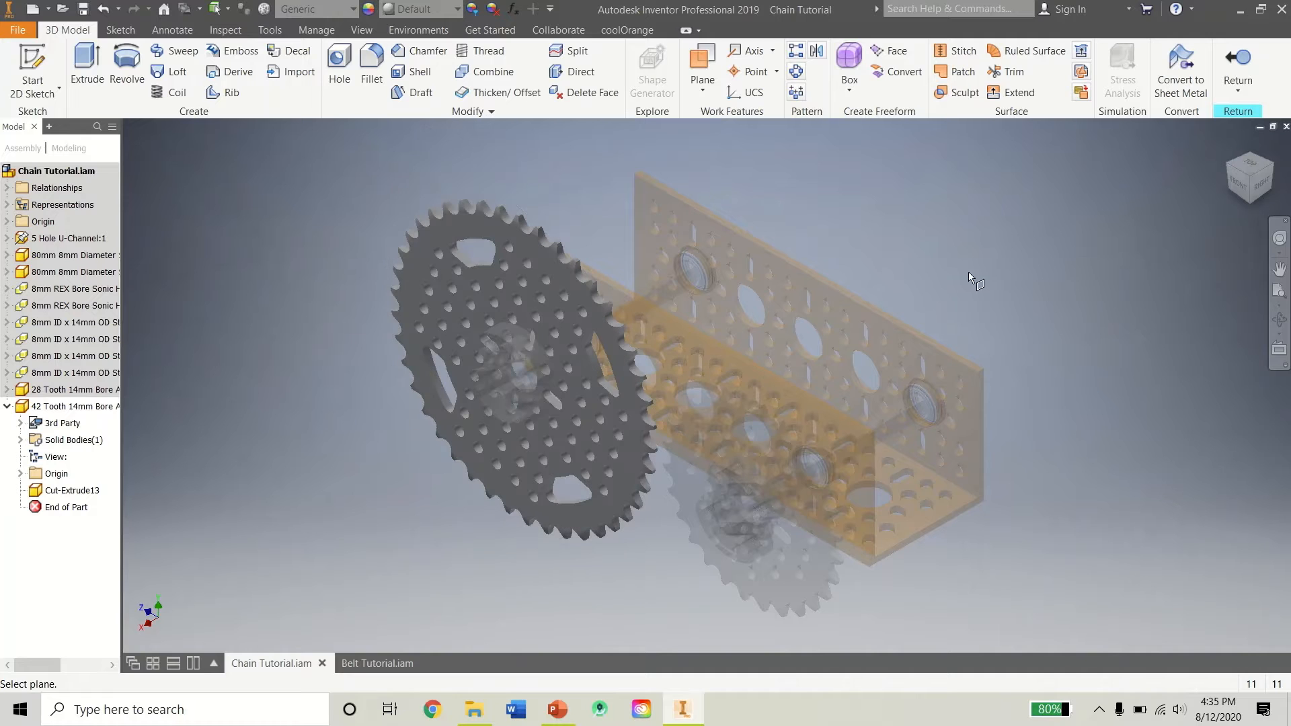
left_click(659, 240)
scroll(465, 256, "down", 5)
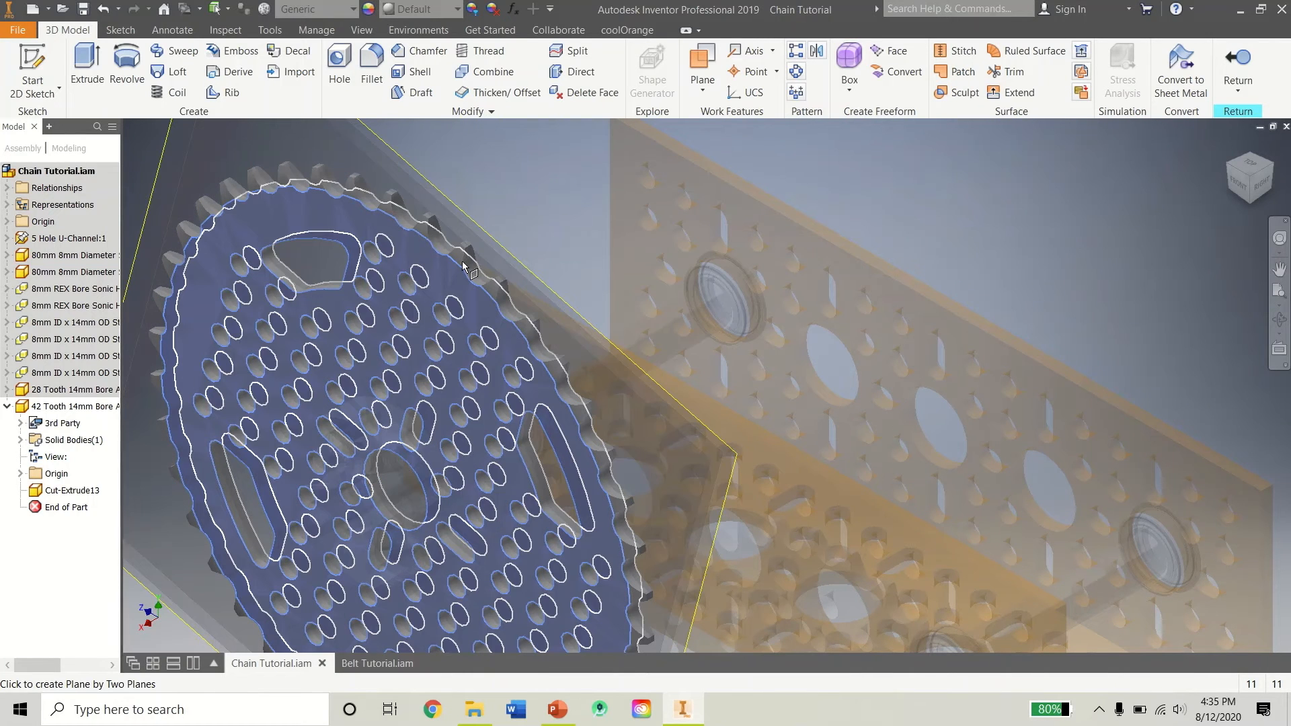
left_click(463, 262)
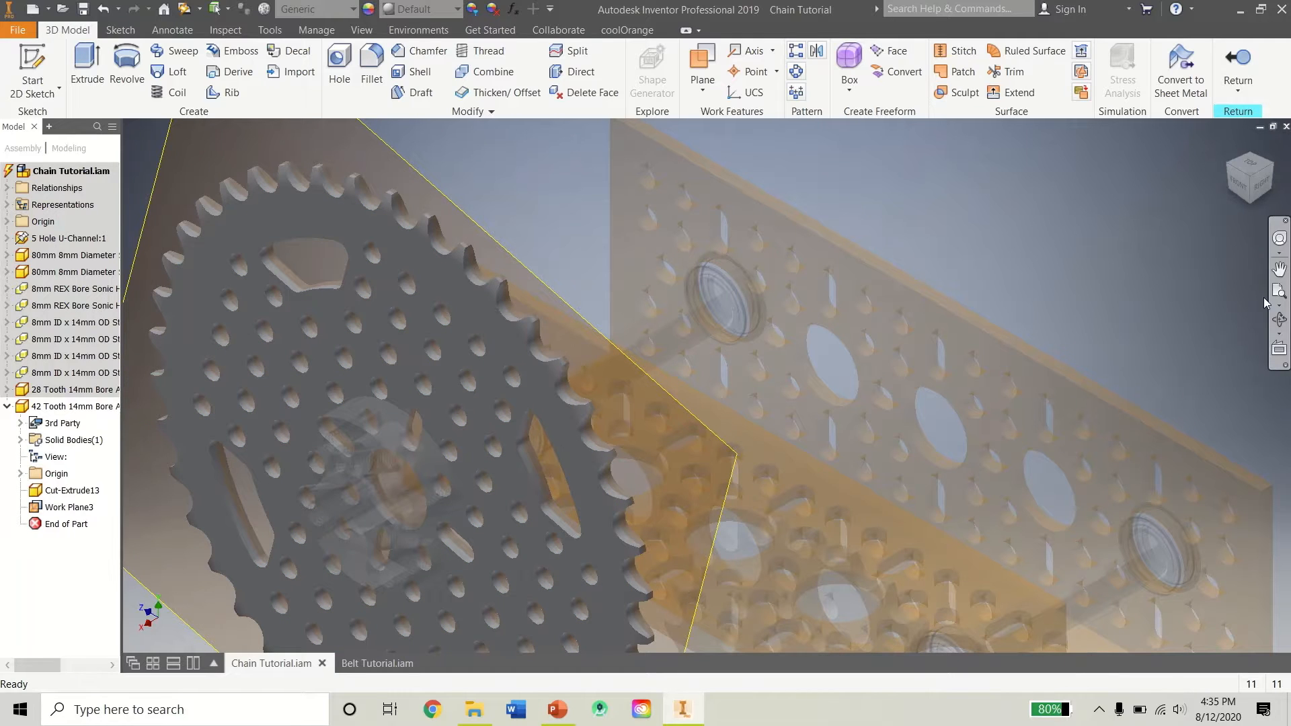
Check the work plane's centring on the 42-tooth sprocket from above and return to the assembly.
left_click(1250, 167)
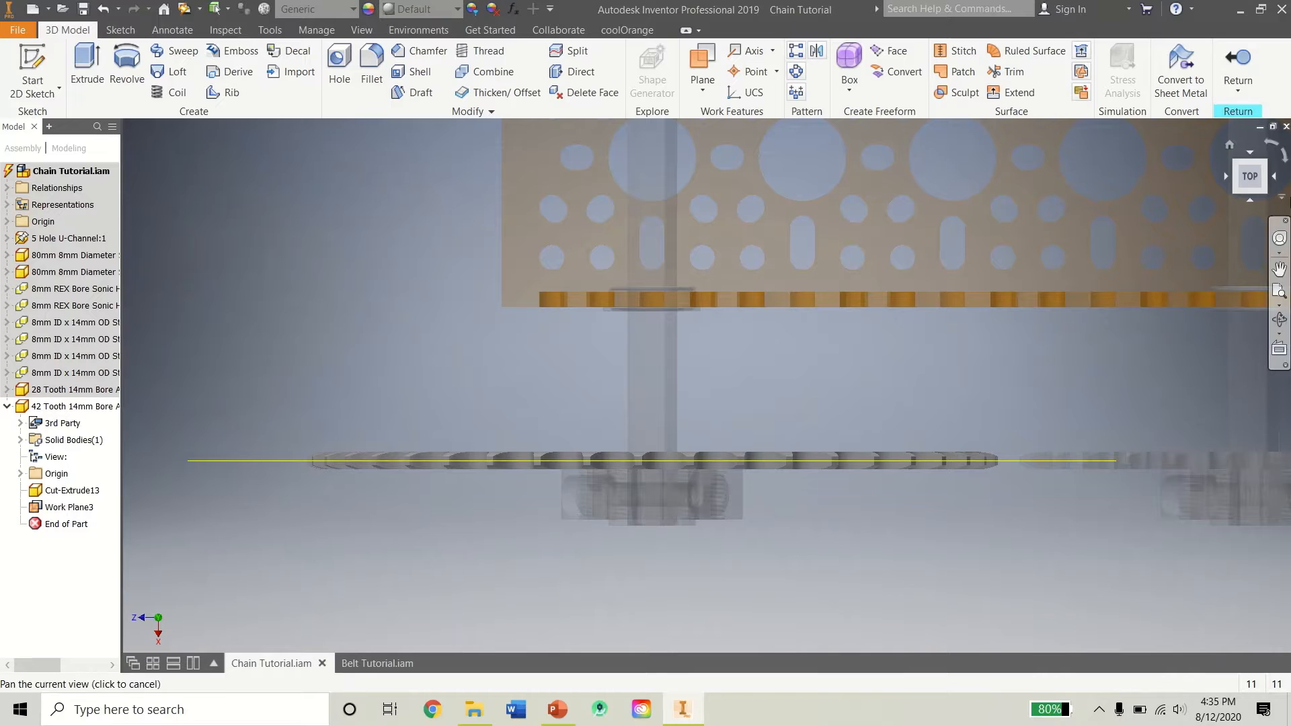
left_click(1240, 168)
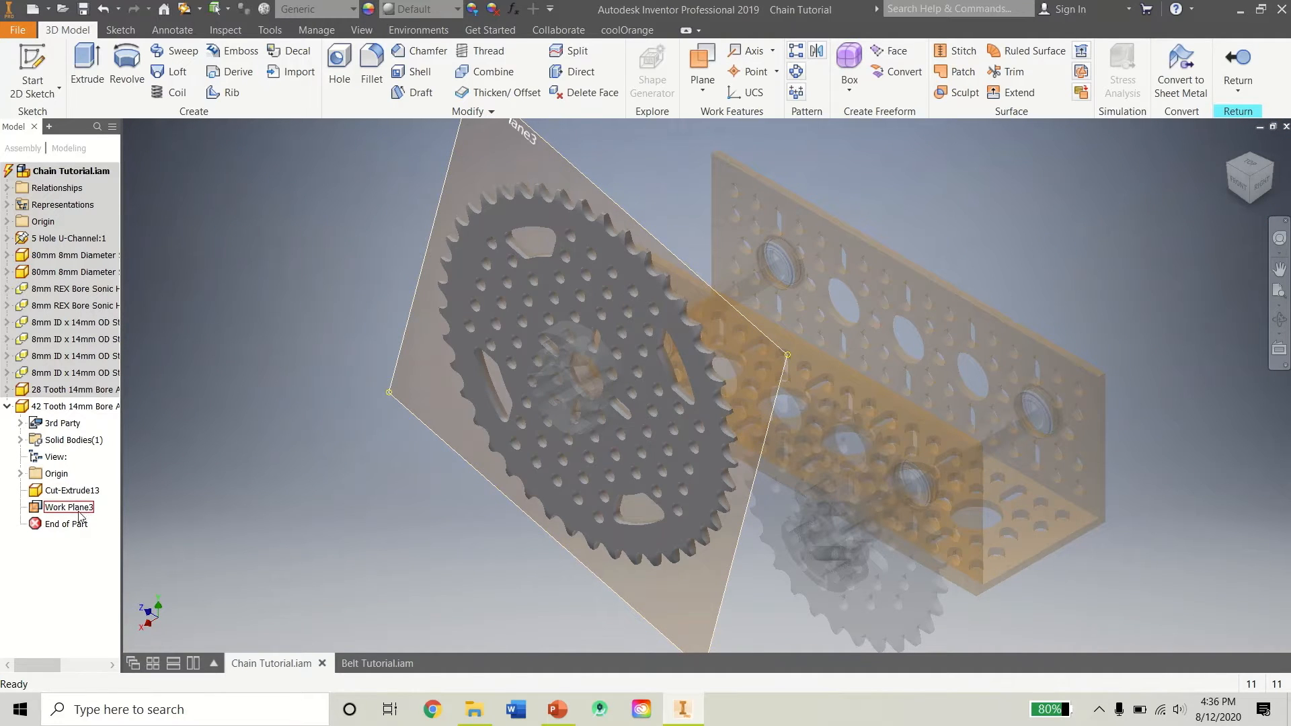
left_click(1228, 66)
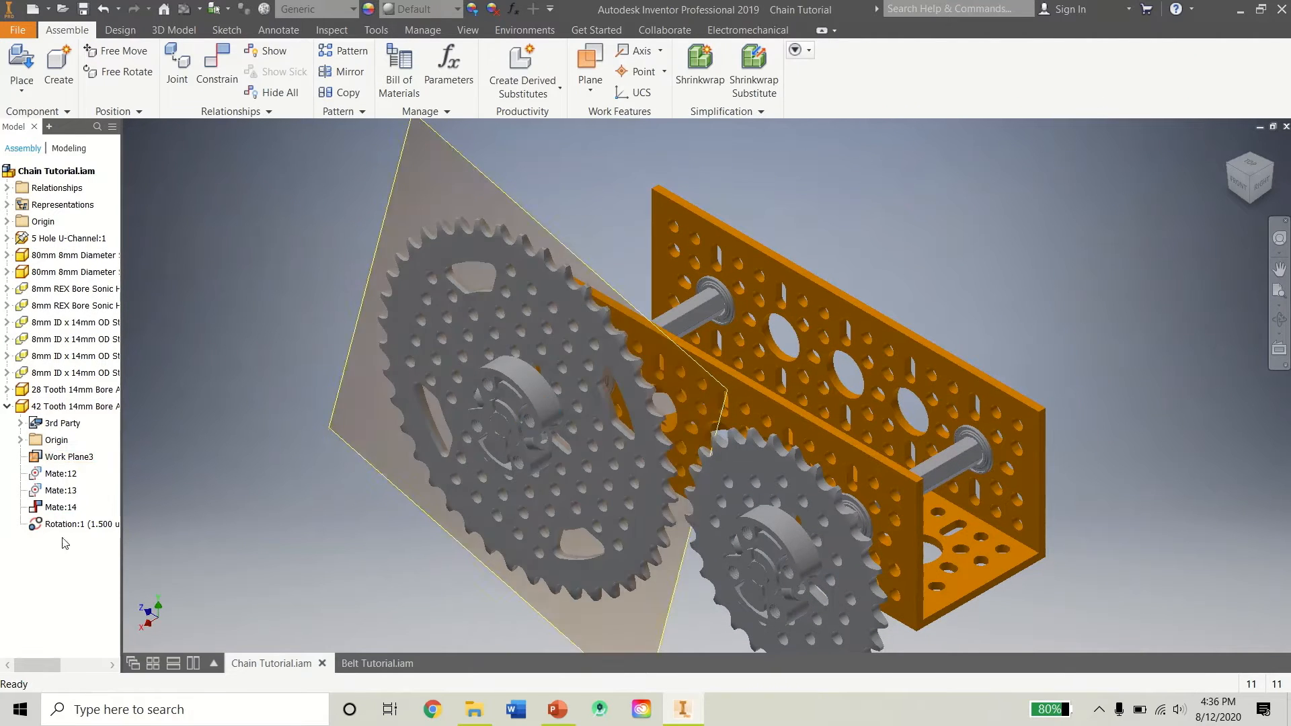
left_click(6, 406)
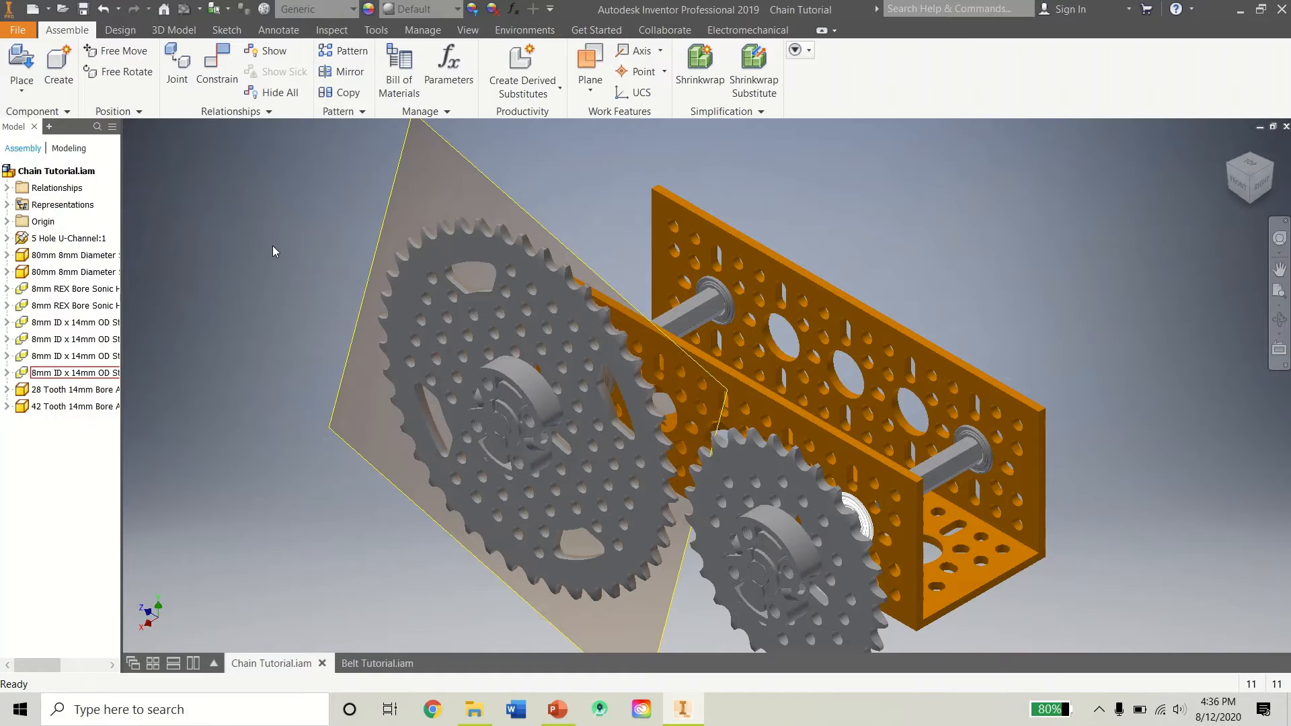
Start a roller chain and choose the single-strand 05B-1 size, 0.315 in pitch, from ISO 606:2004 short-pitch transmission precision roller chains (EU).
left_click(121, 30)
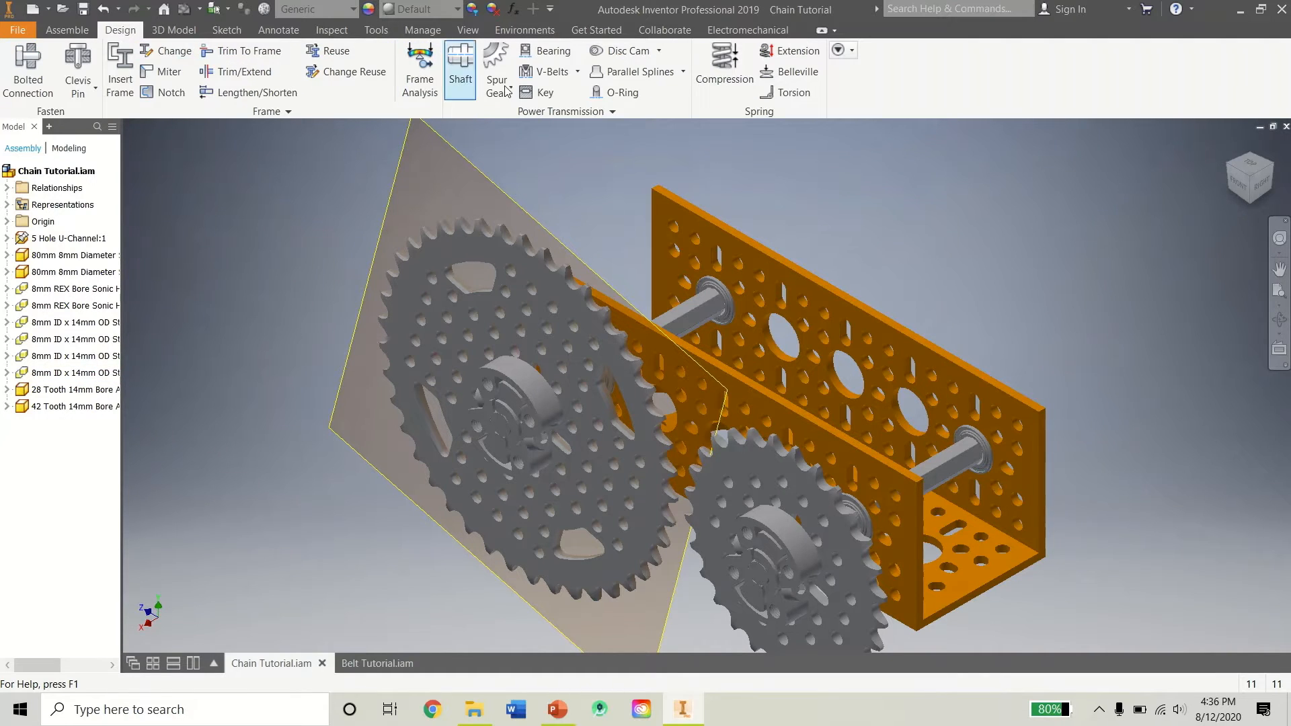
left_click(577, 72)
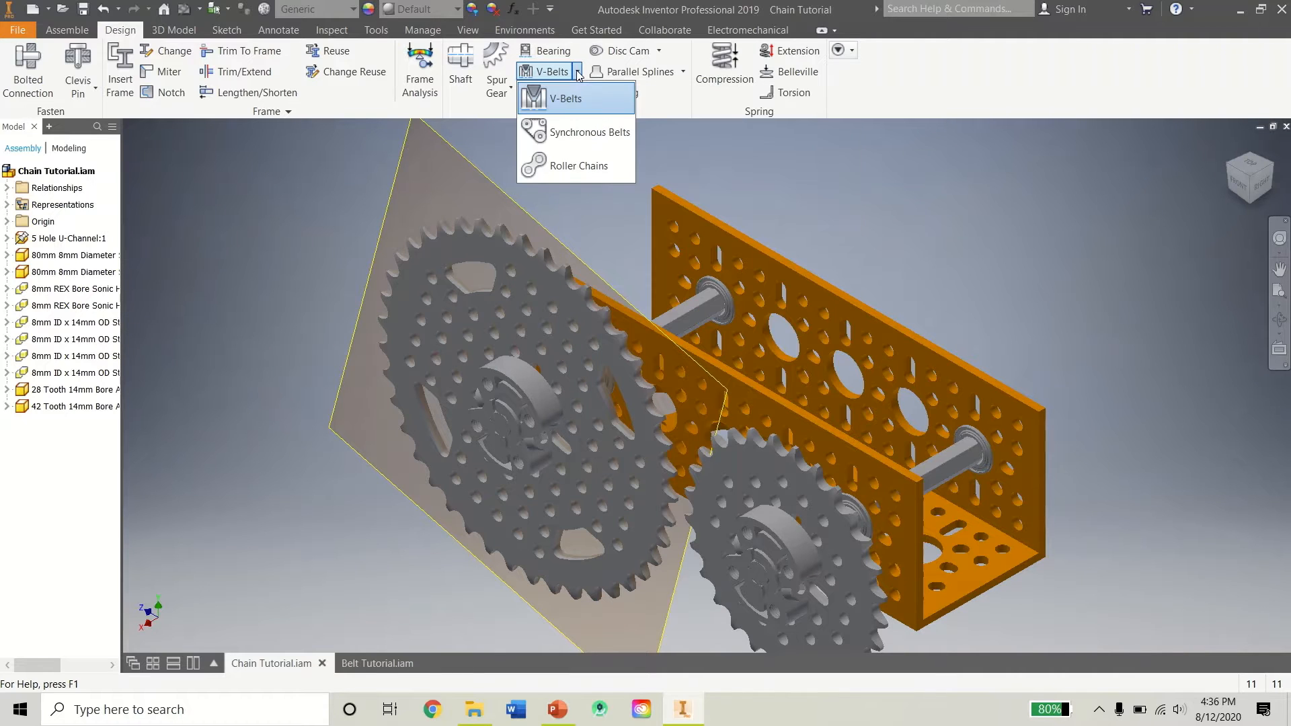
left_click(595, 172)
middle_click_drag(592, 169, 748, 187)
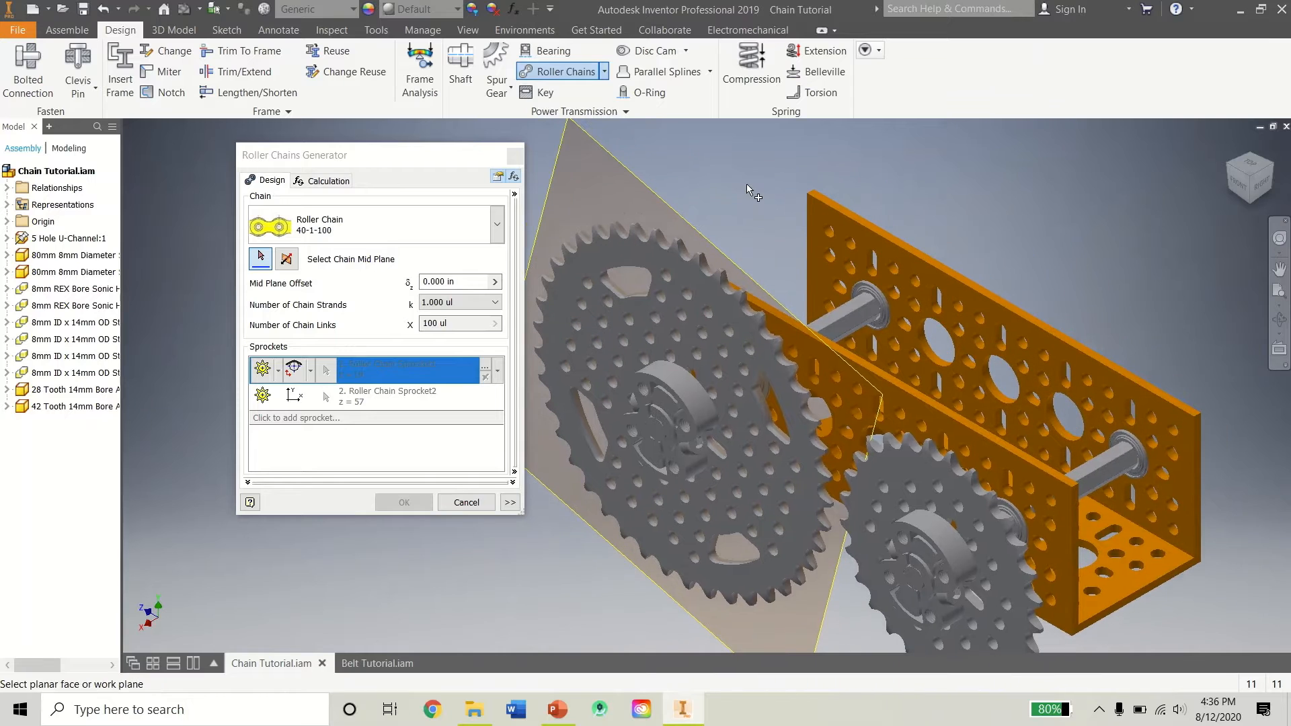
left_click(432, 166)
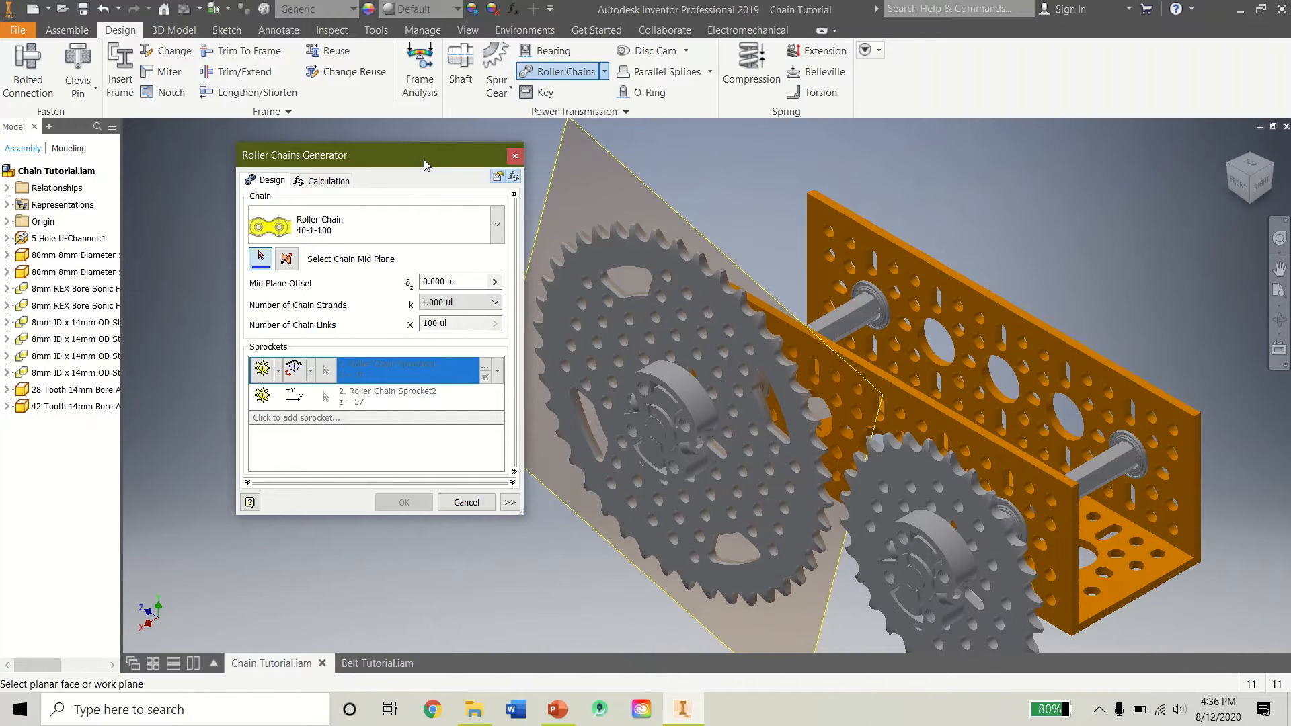
left_click(401, 222)
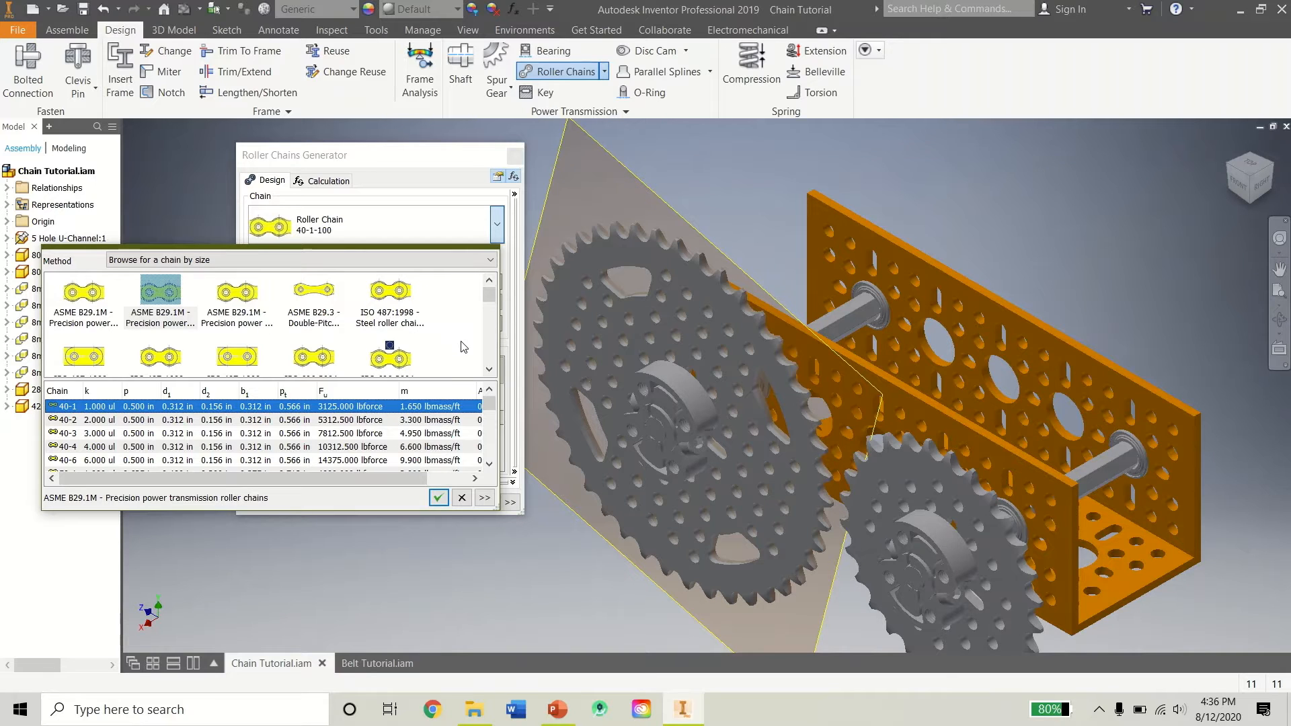
left_click(388, 363)
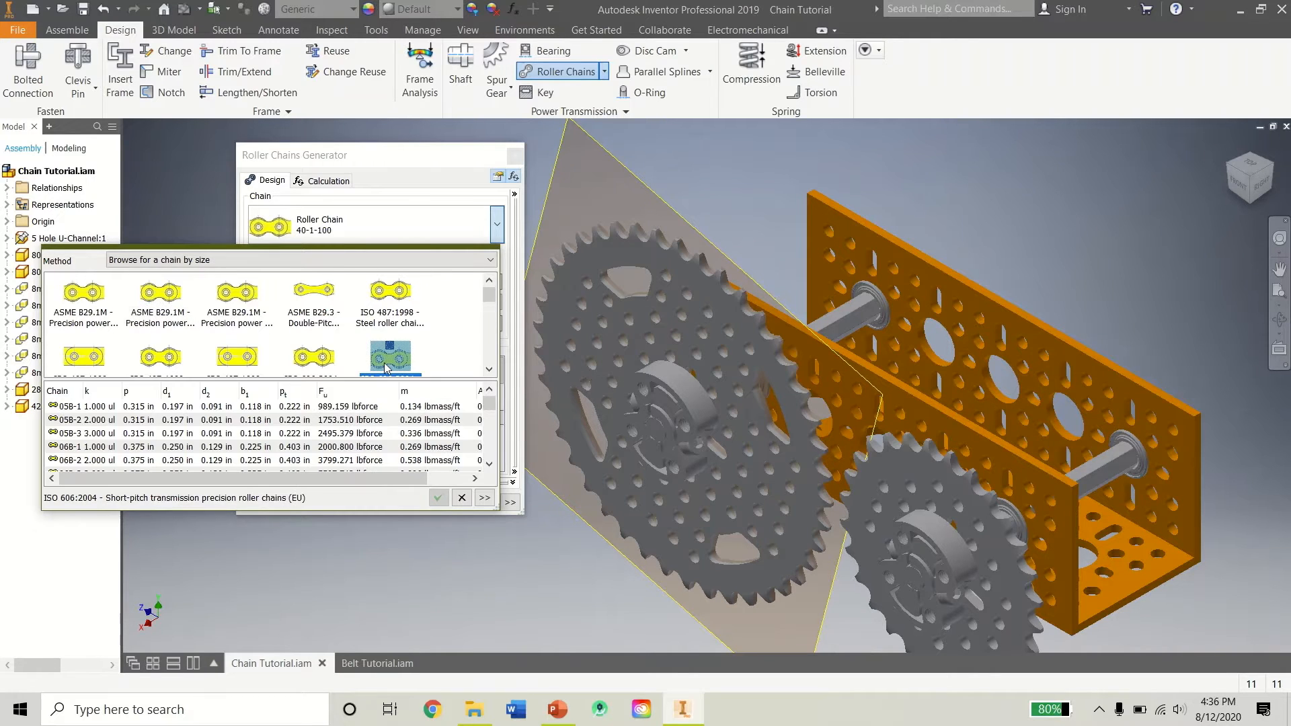
left_click(152, 411)
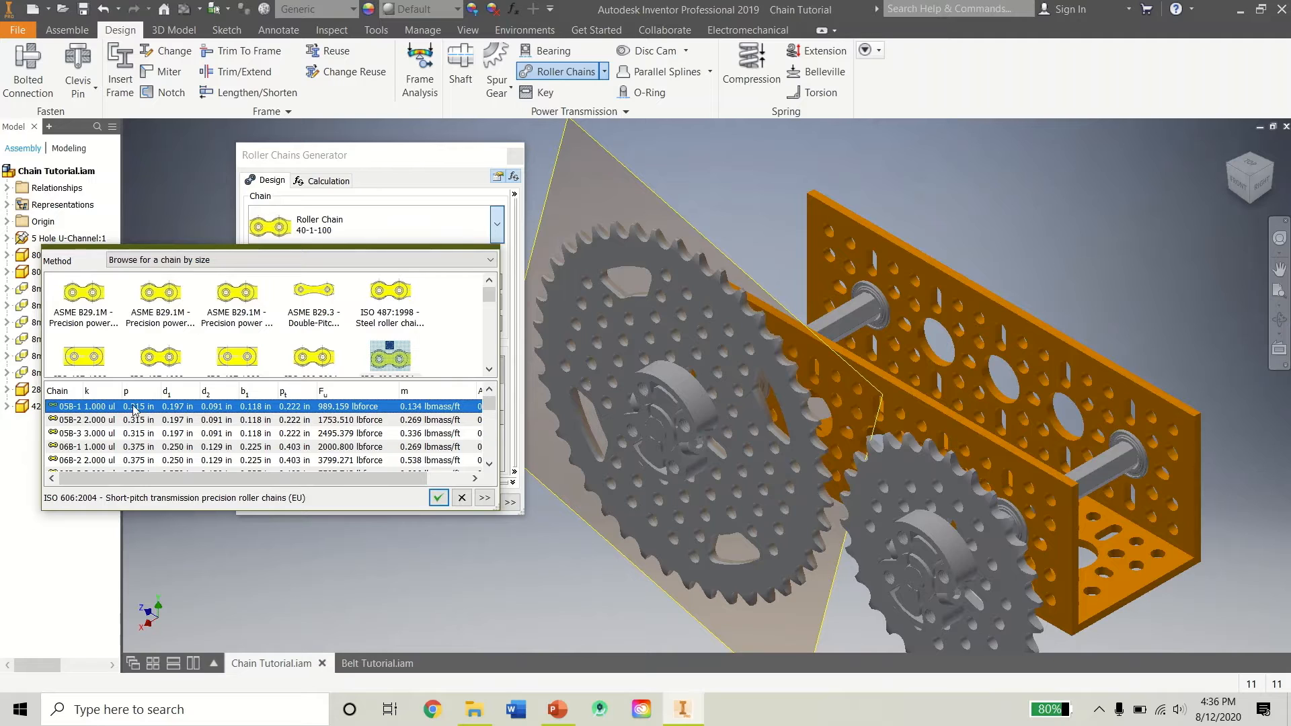
left_click(438, 497)
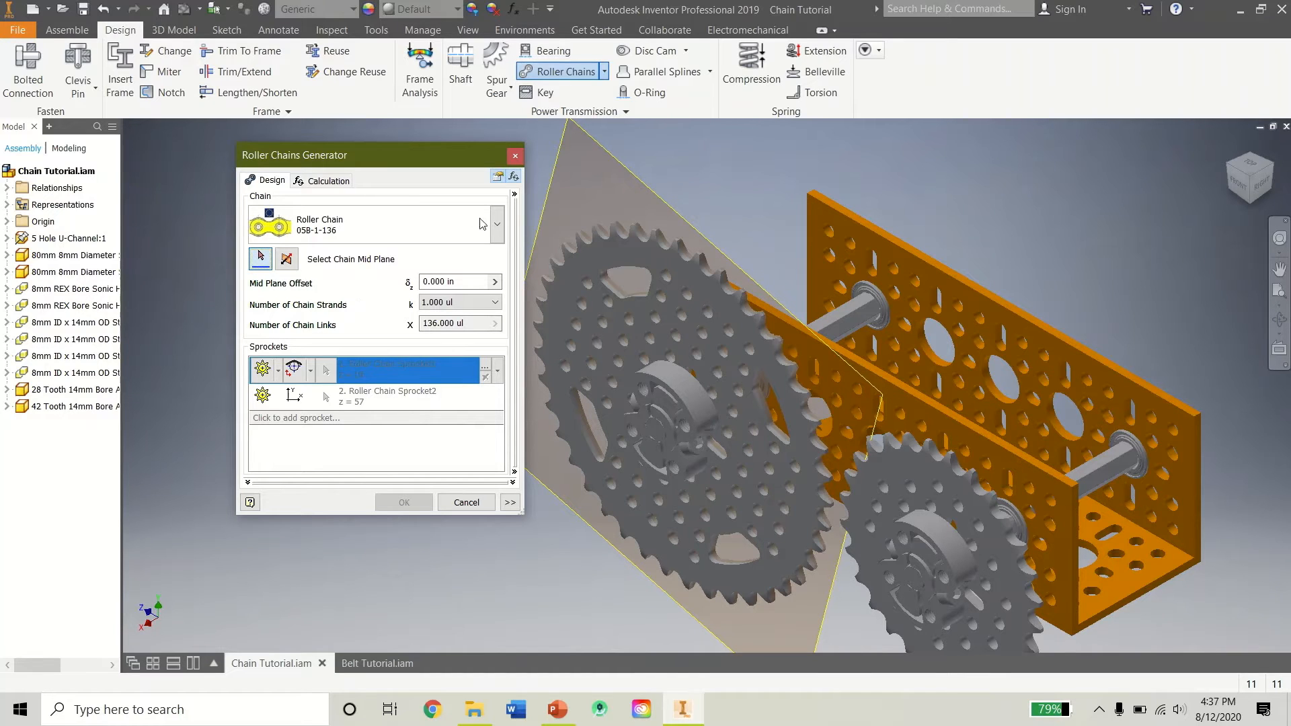
Use the 42-tooth sprocket's work plane as the chain mid plane.
left_click(649, 187)
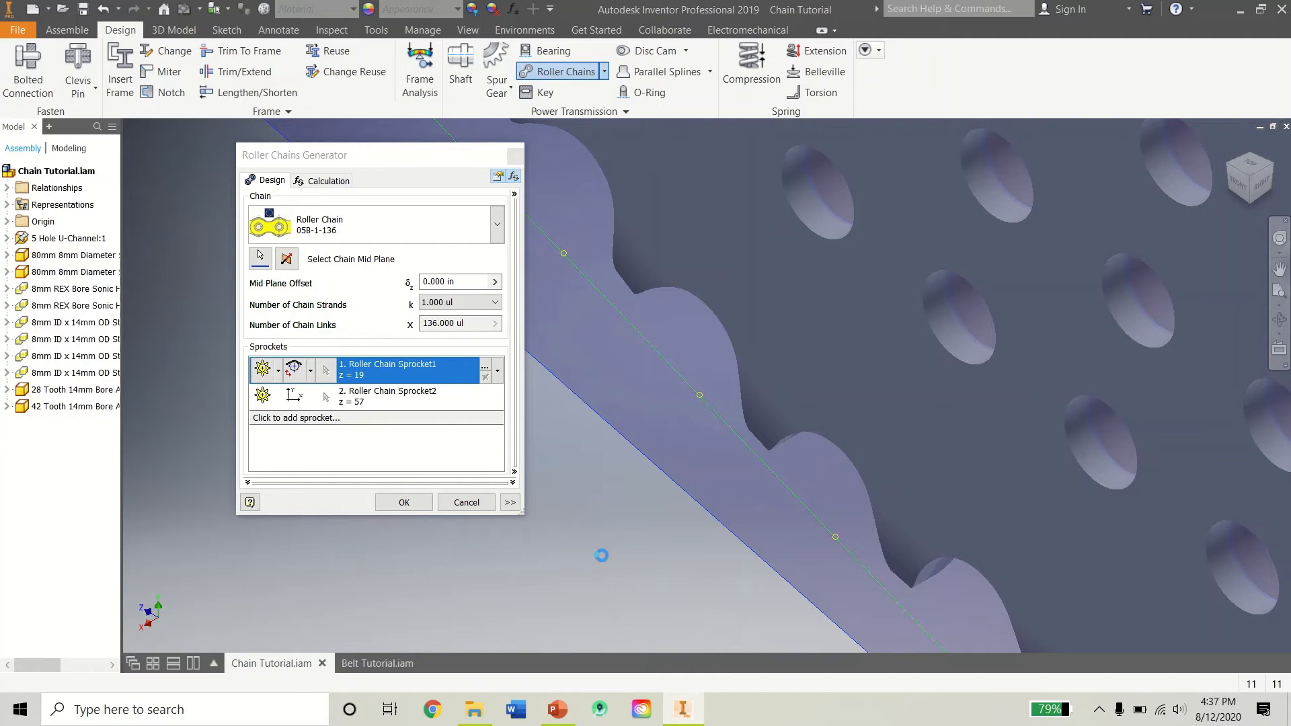
scroll(604, 552, "up", 6)
middle_click_drag(602, 553, 624, 508)
scroll(814, 527, "down", 4)
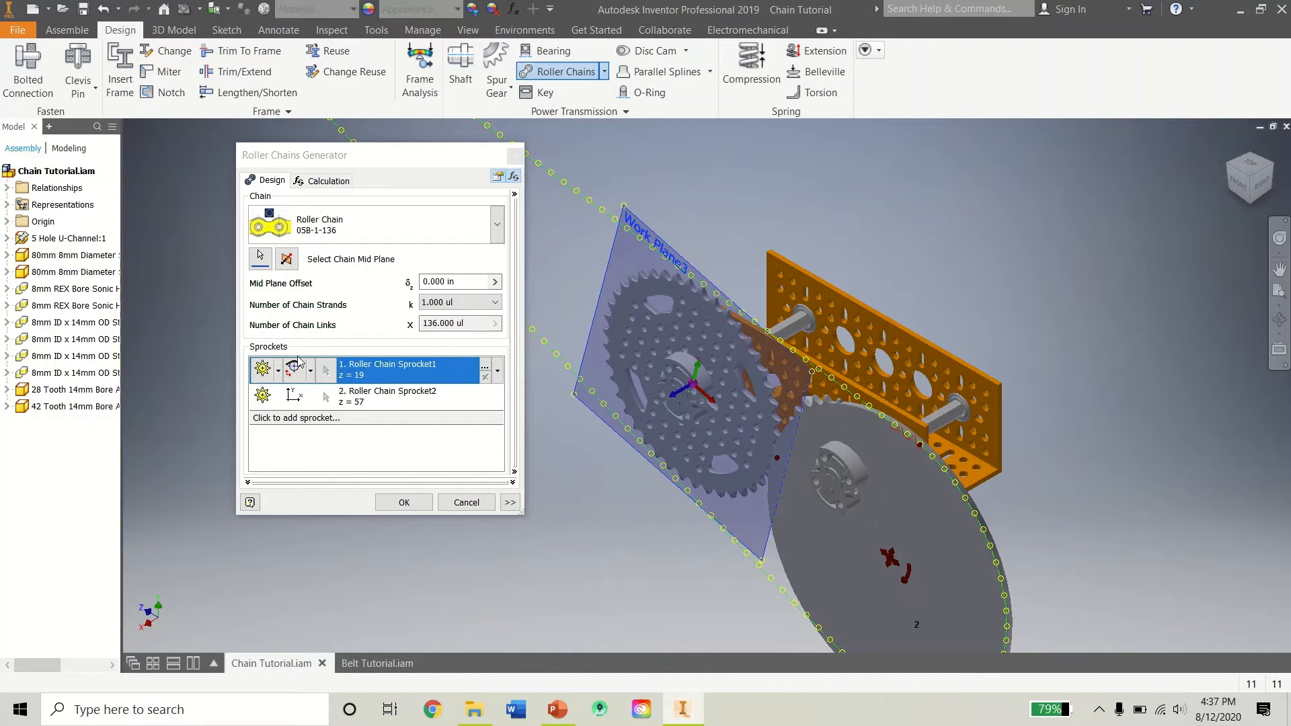
Make the first chain sprocket an existing one, picking a tooth tip face on the 42-tooth sprocket.
left_click(277, 372)
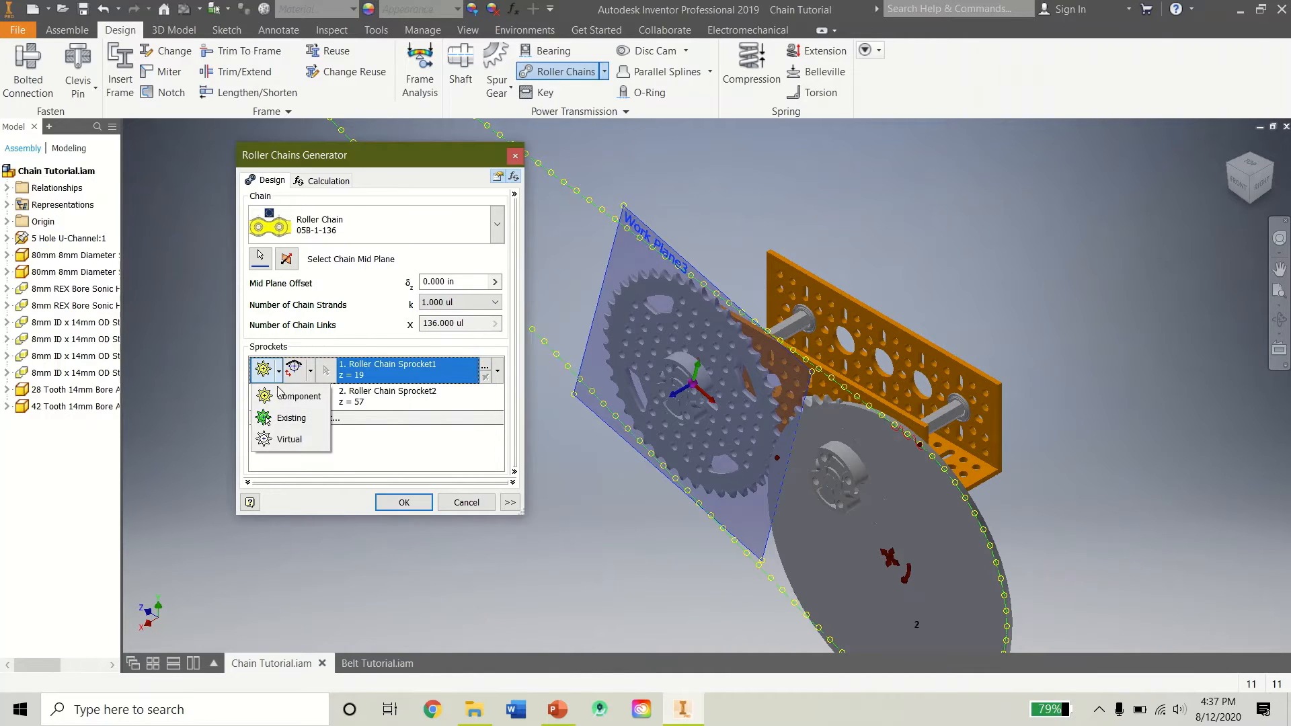
left_click(285, 417)
middle_click_drag(579, 226, 616, 301)
scroll(723, 316, "up", 10)
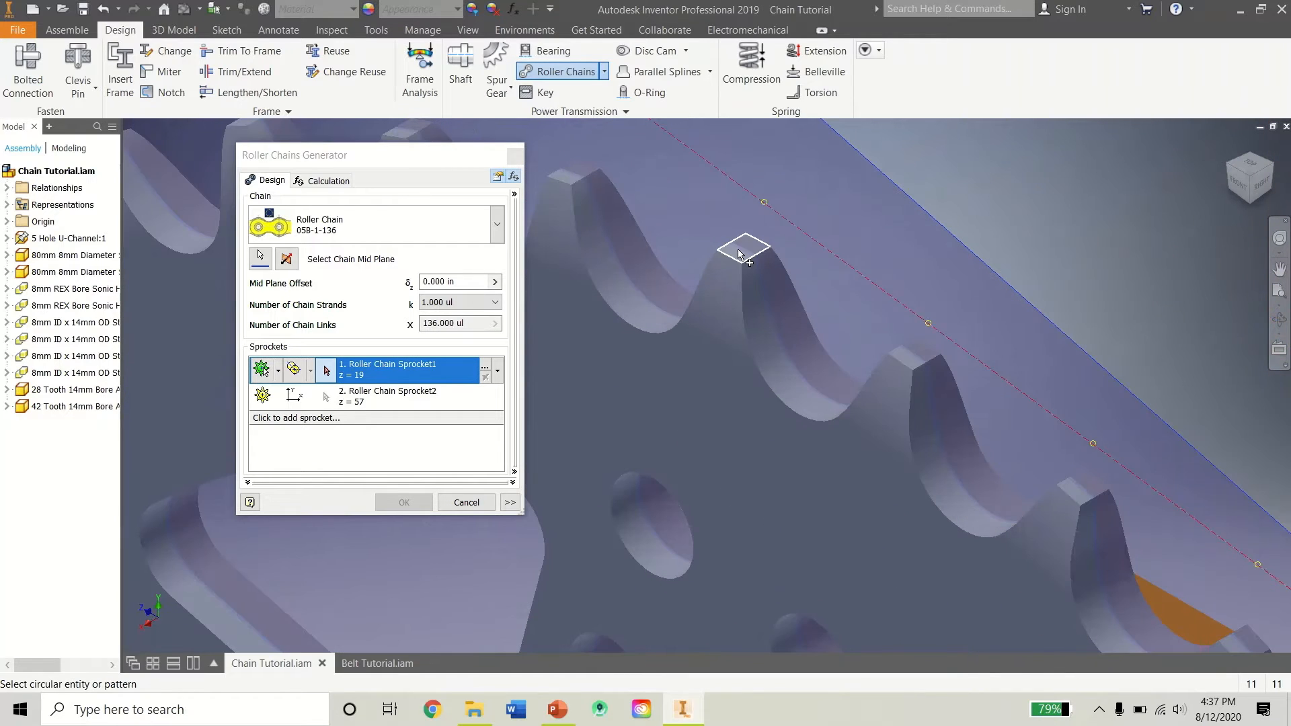
left_click(739, 254)
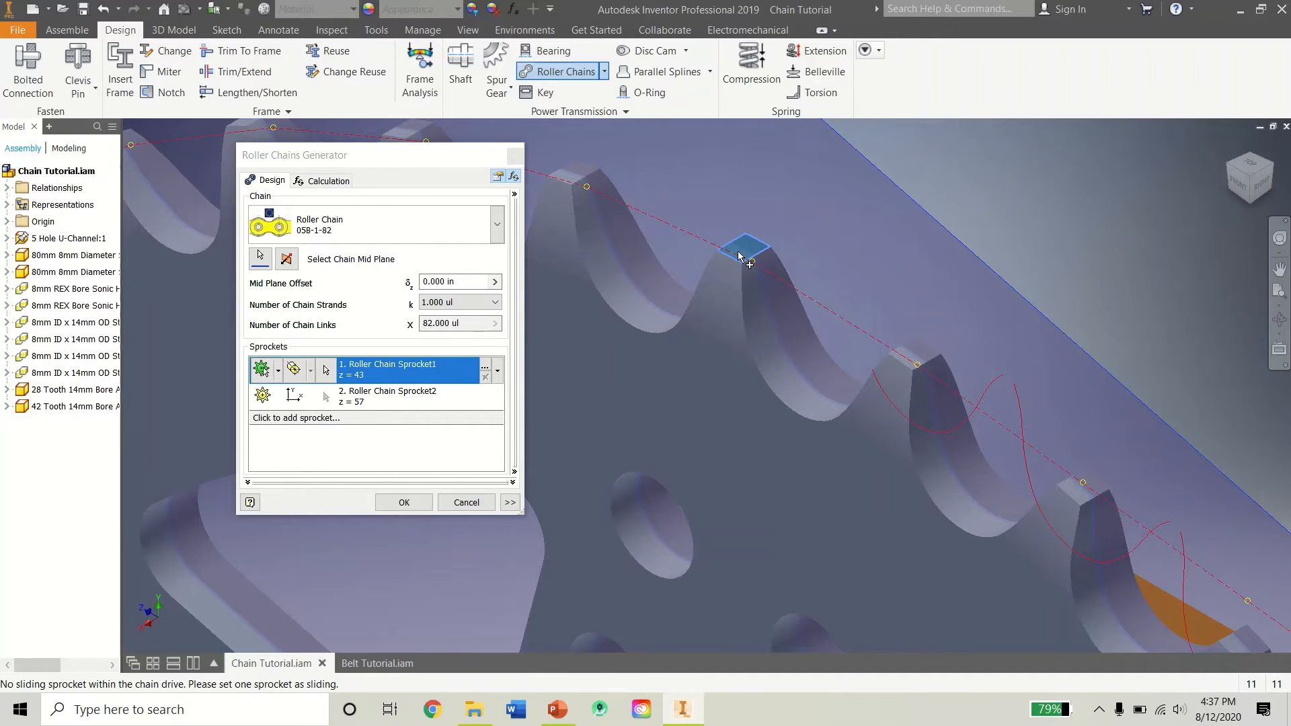
Make the second chain sprocket an existing one, picking a tooth tip face on the 28-tooth sprocket.
scroll(681, 469, "down", 5)
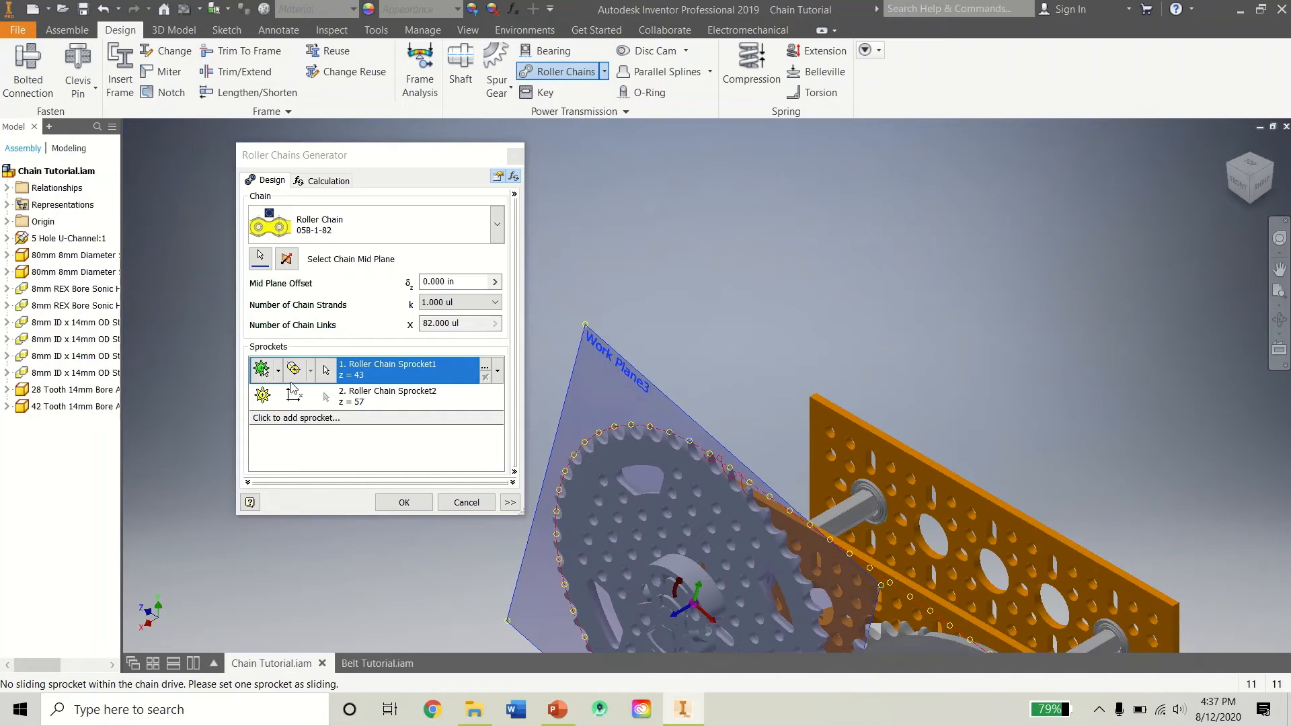
left_click(278, 393)
left_click(293, 445)
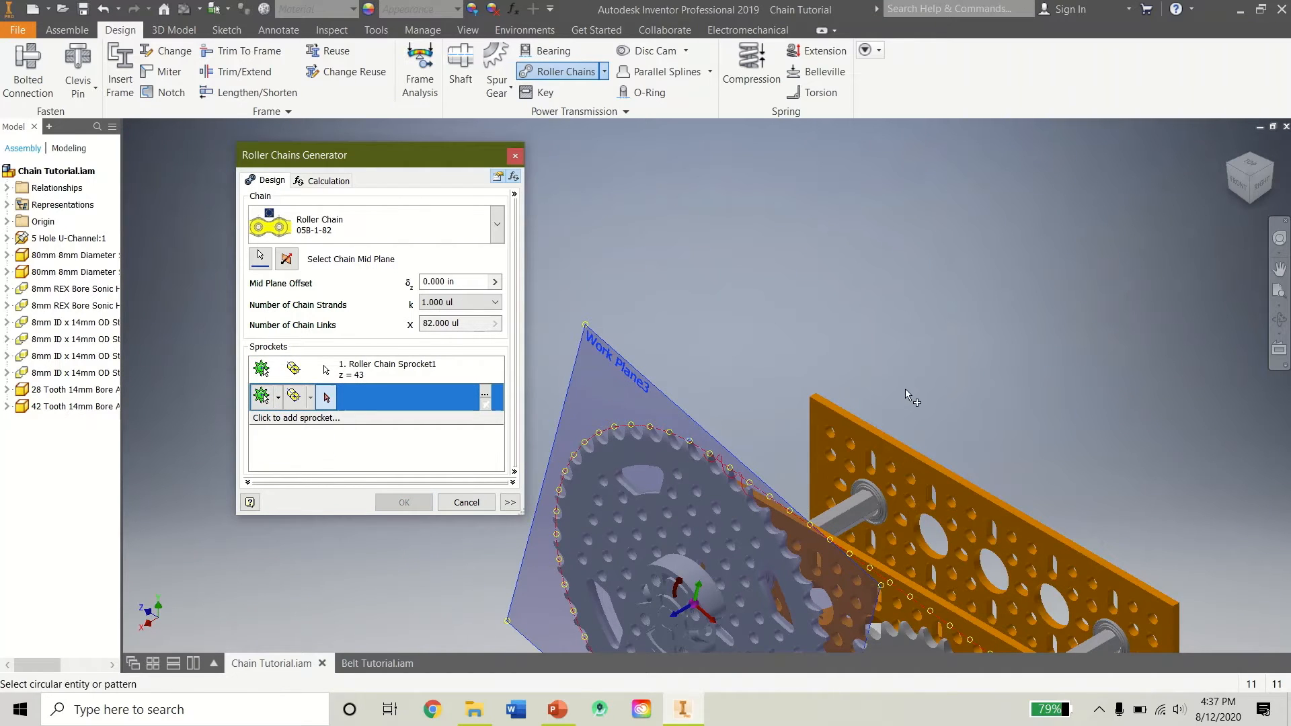
middle_click_drag(905, 394, 773, 188)
scroll(872, 475, "up", 6)
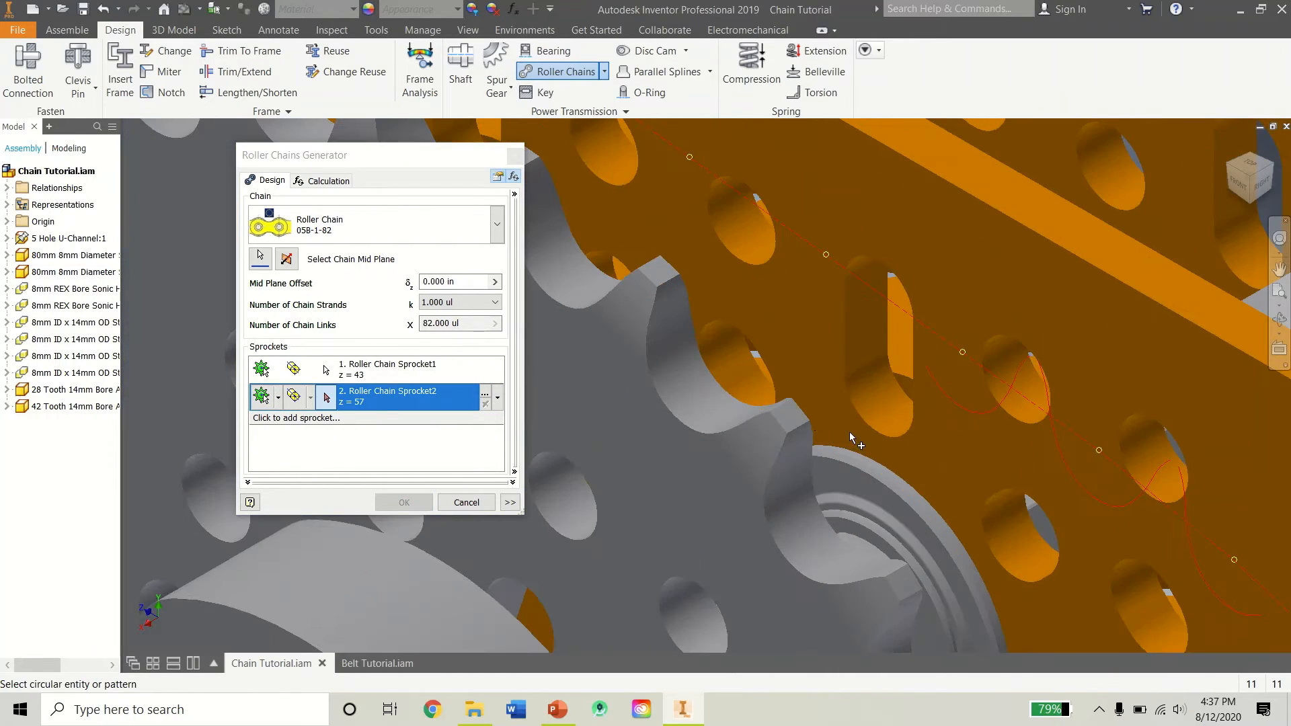
left_click(795, 422)
scroll(795, 422, "down", 8)
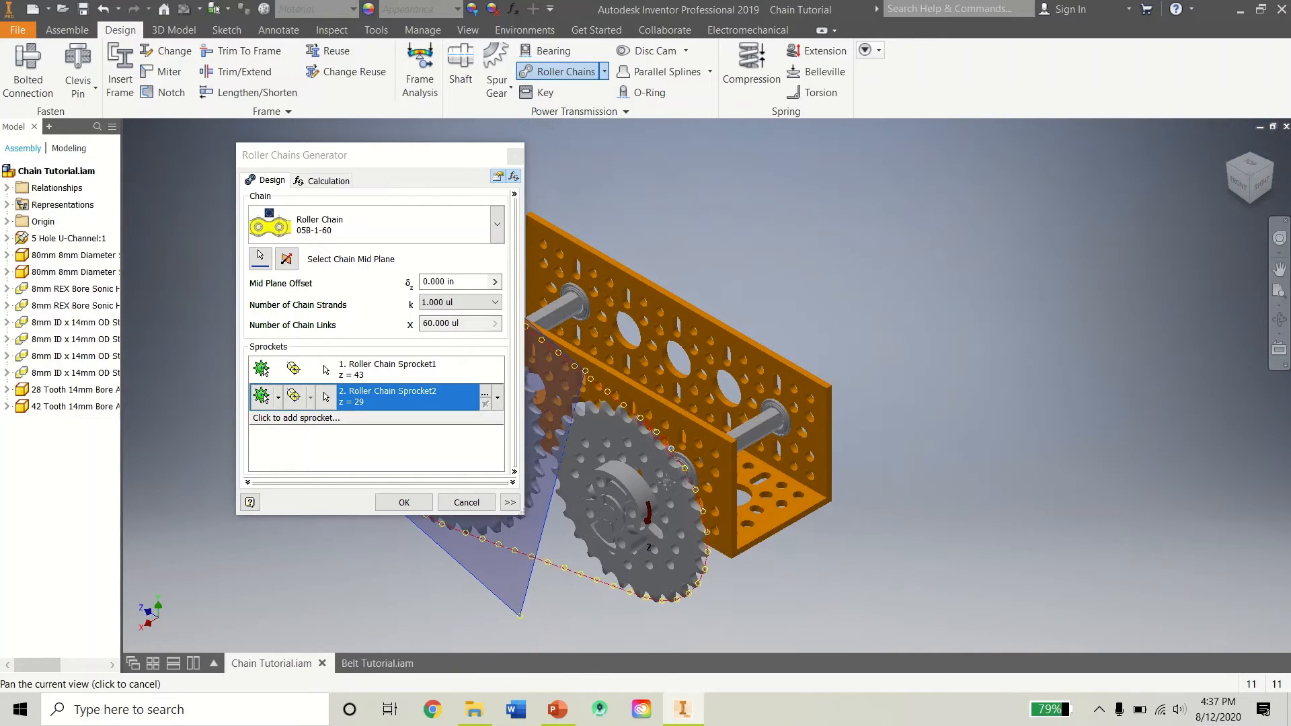
Generate the roller chain around both sprockets, keeping the default file names and accepting the design despite the calculation errors.
middle_click_drag(666, 481, 880, 493)
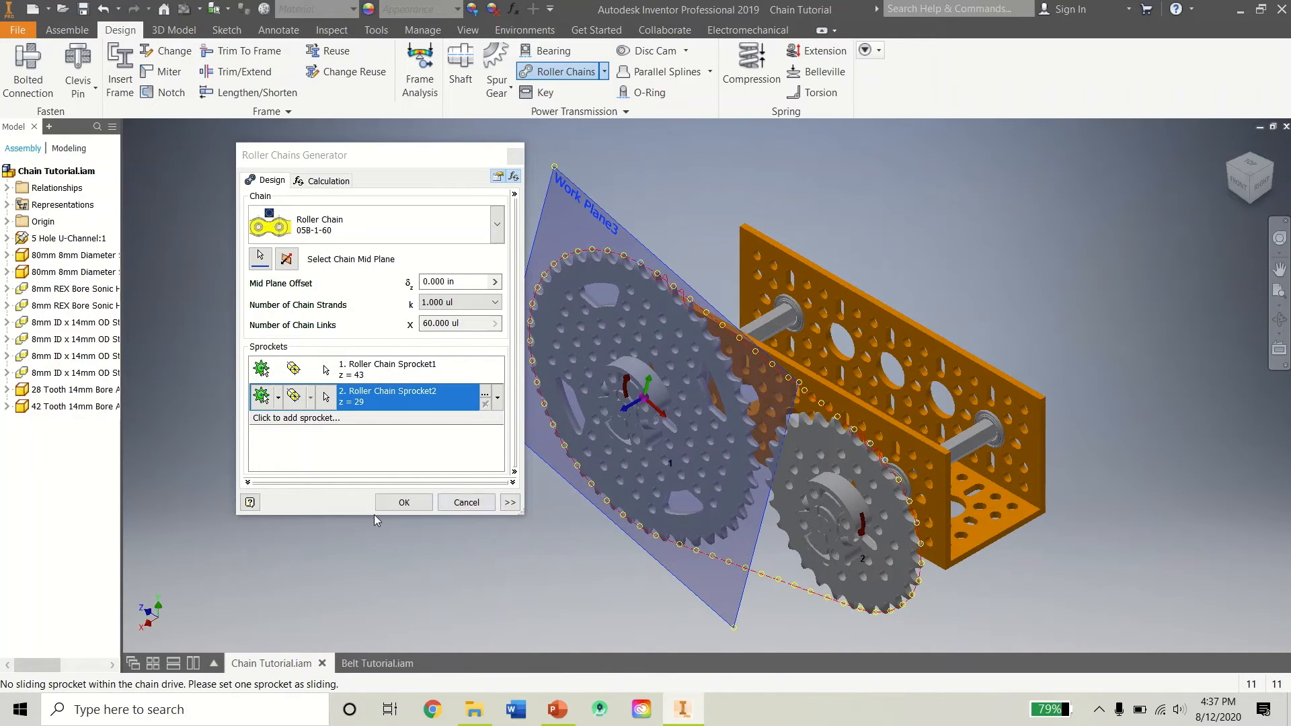
left_click(400, 506)
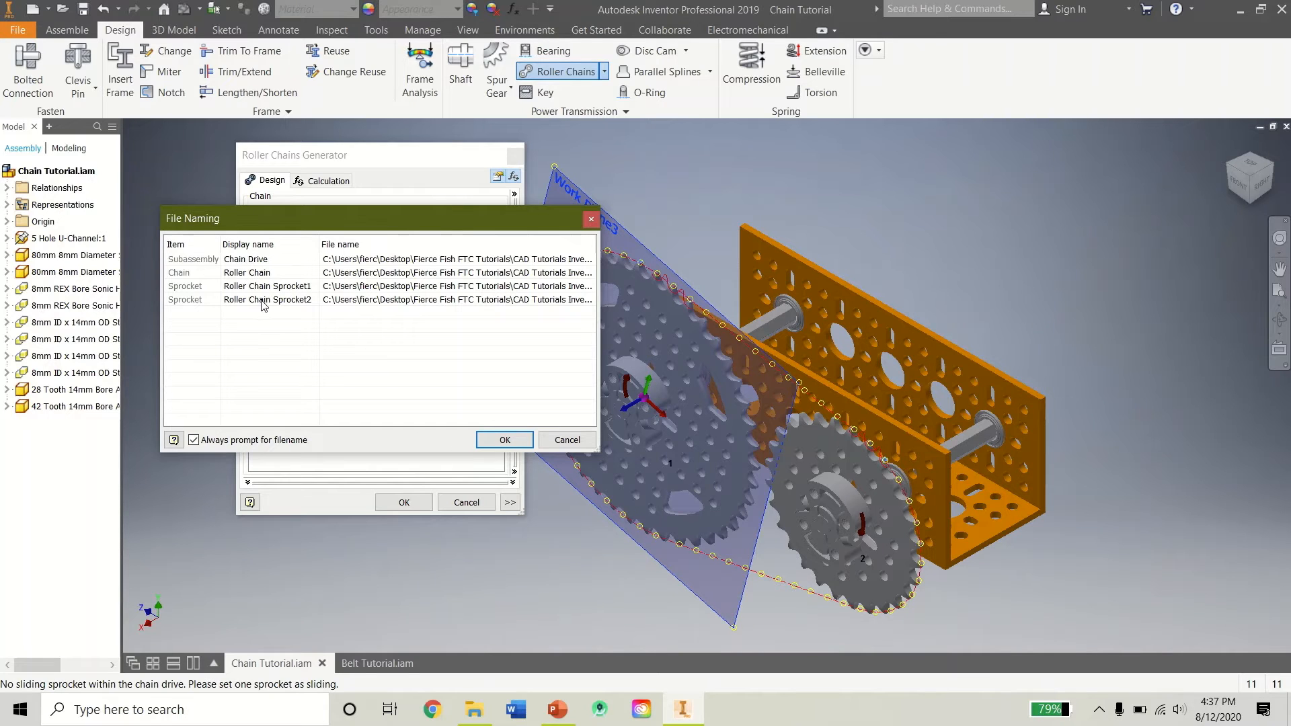
left_click(485, 443)
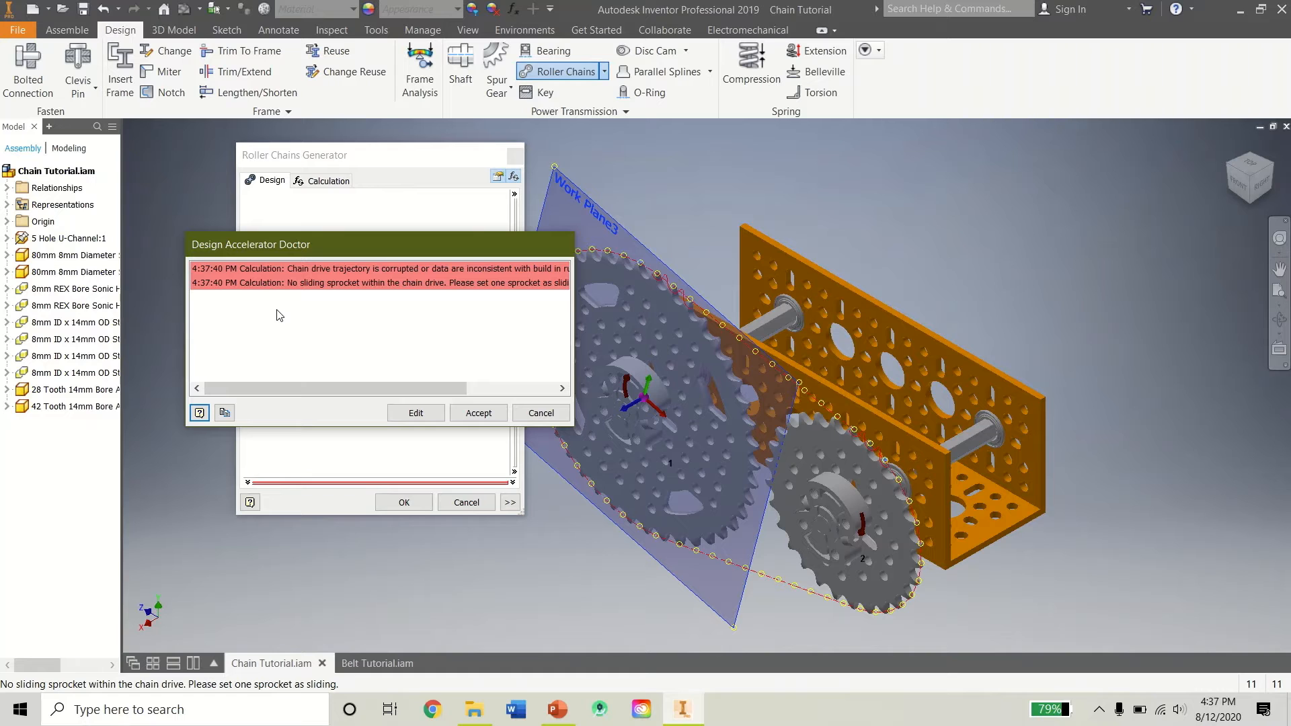
left_click(475, 417)
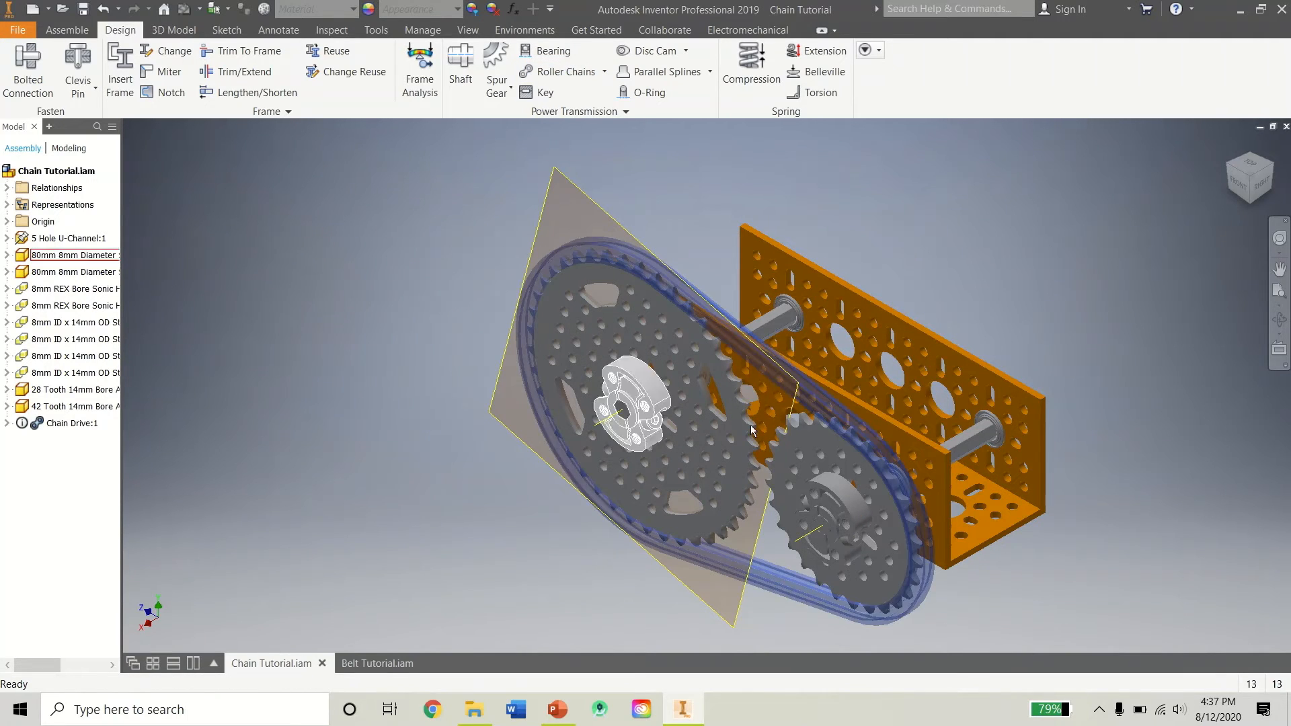
Turn the 28-tooth sprocket on its shaft to check how the chain drive moves.
left_click_drag(867, 491, 858, 590)
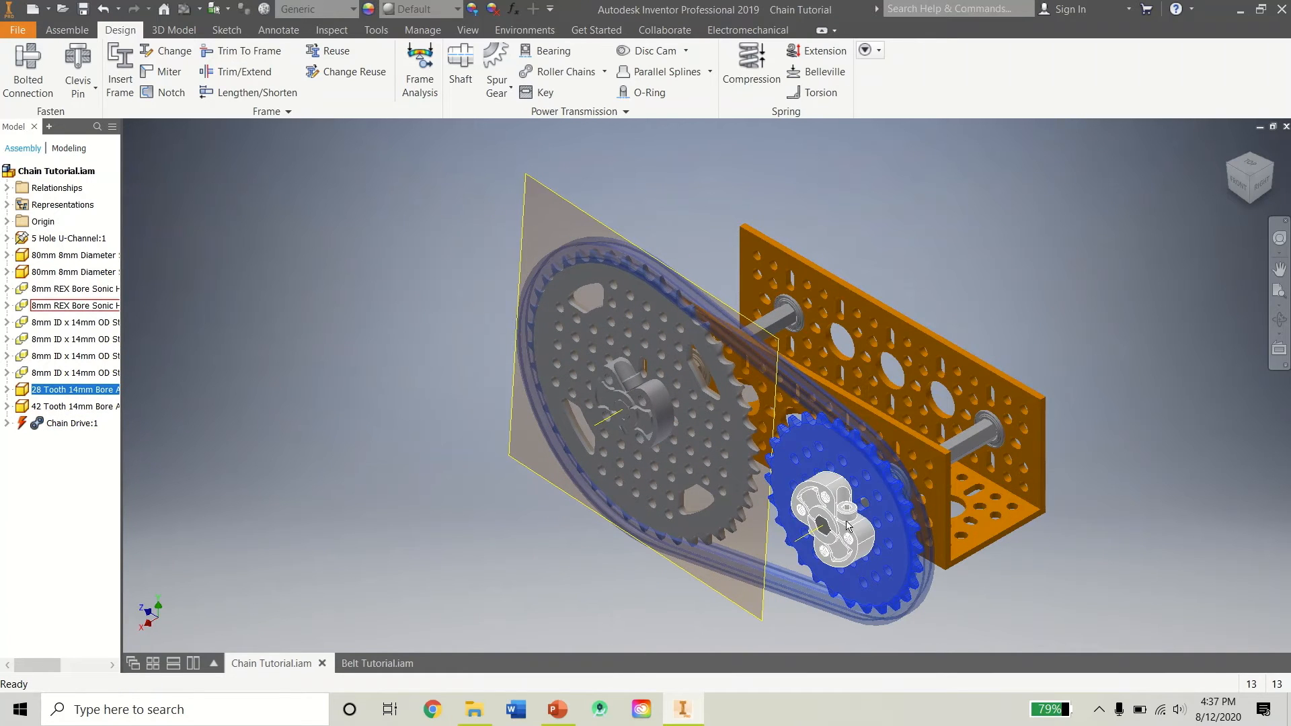
left_click(895, 465)
left_click(950, 224)
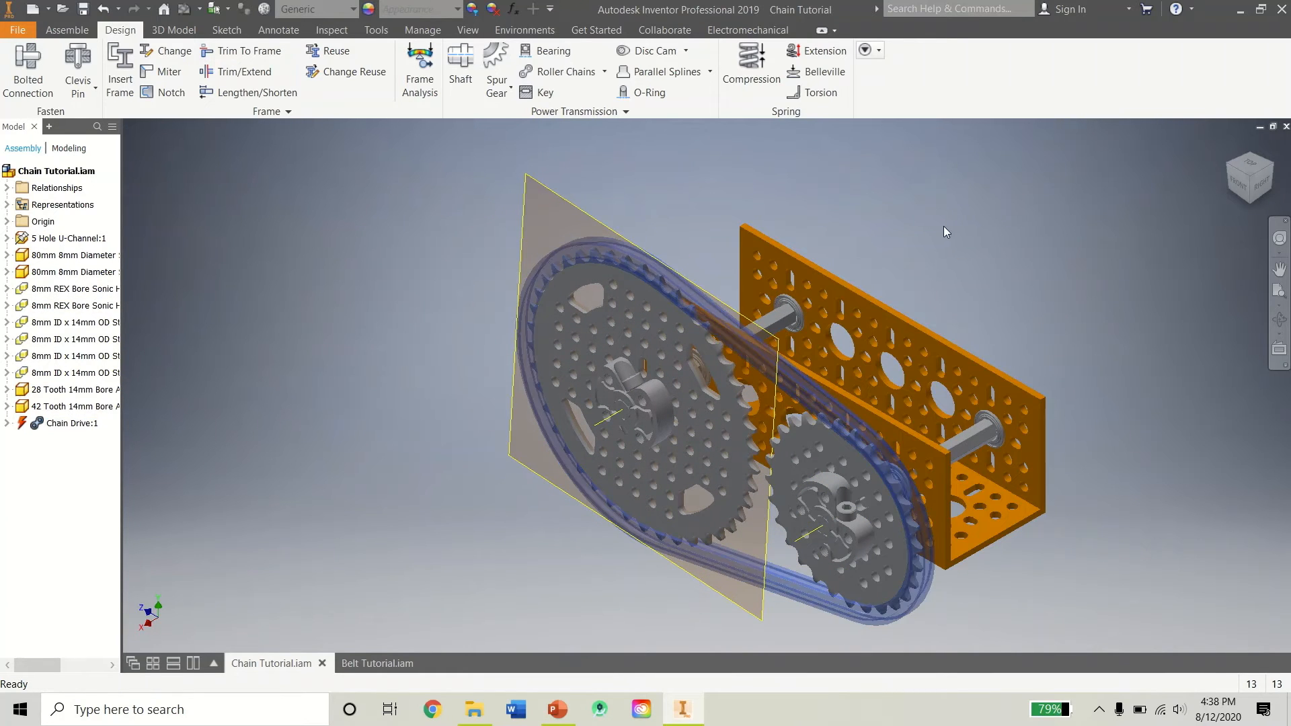
Recolour the chain orange by adjusting its appearance.
left_click(664, 275)
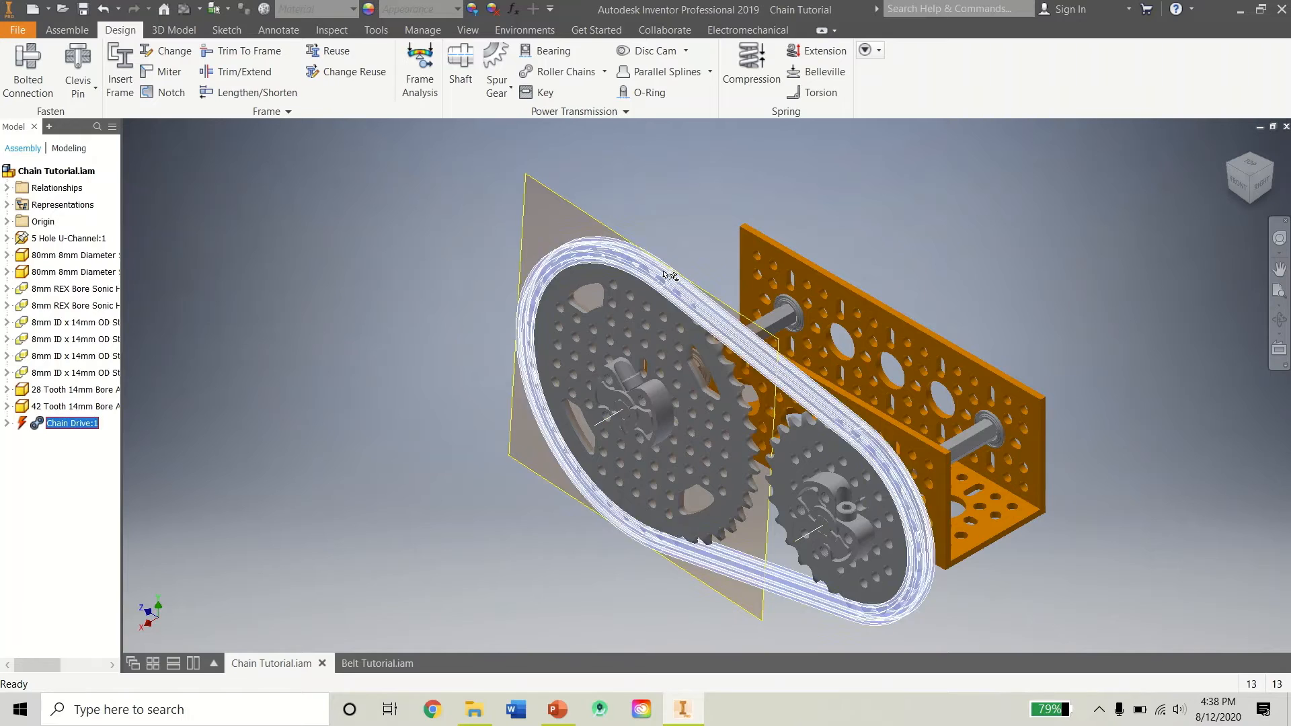
left_click(472, 9)
left_click(787, 164)
left_click(822, 217)
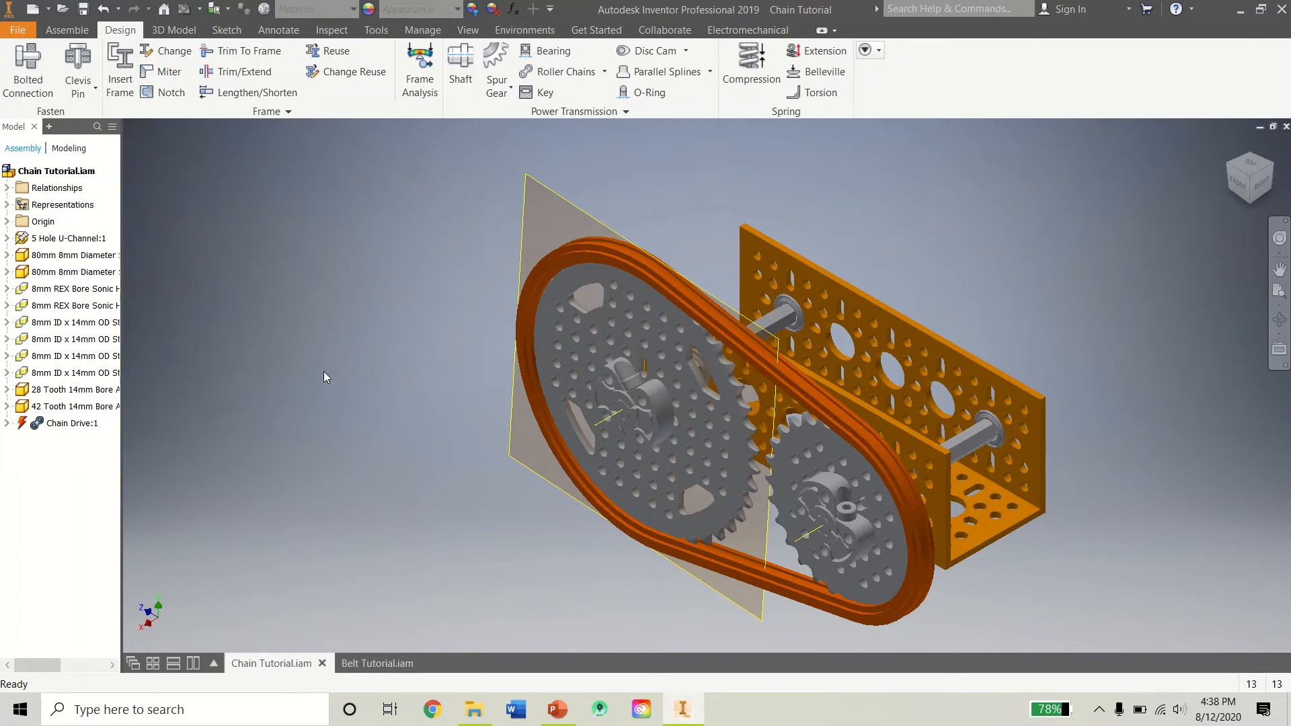
Hide the work plane of the 42-tooth sprocket.
left_click(591, 302)
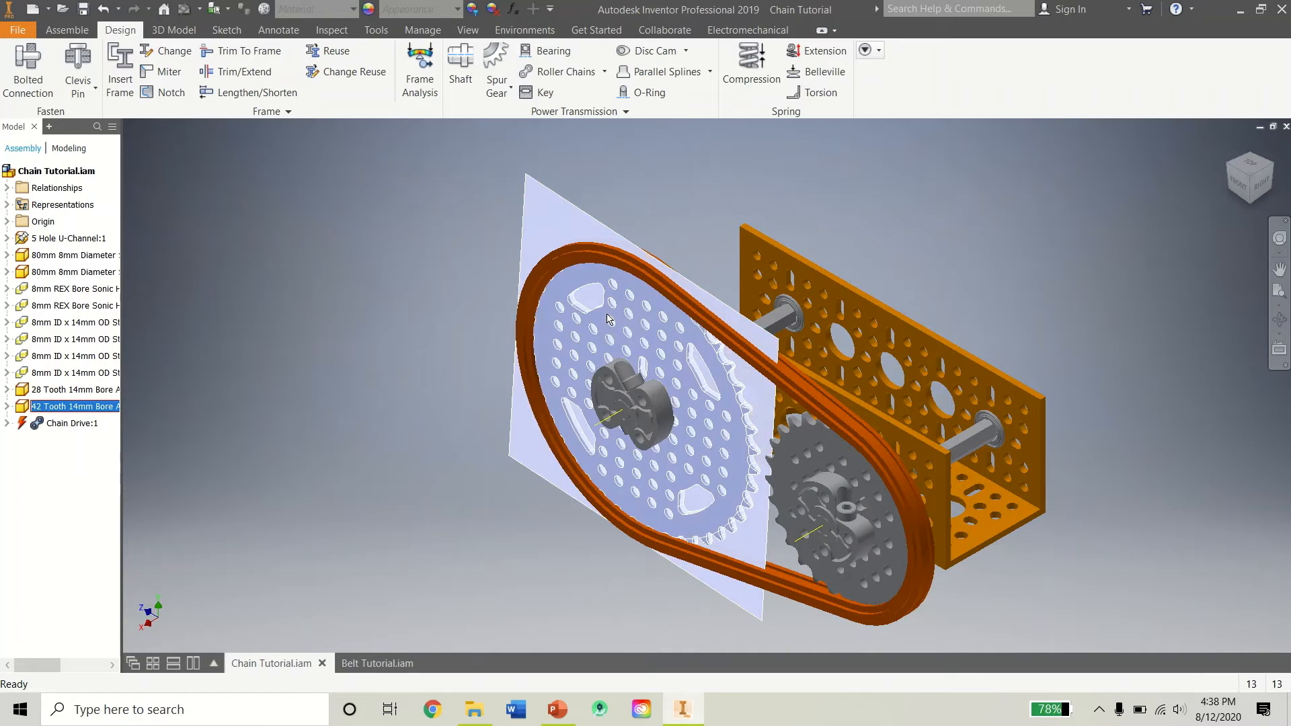
left_click(6, 407)
right_click(54, 461)
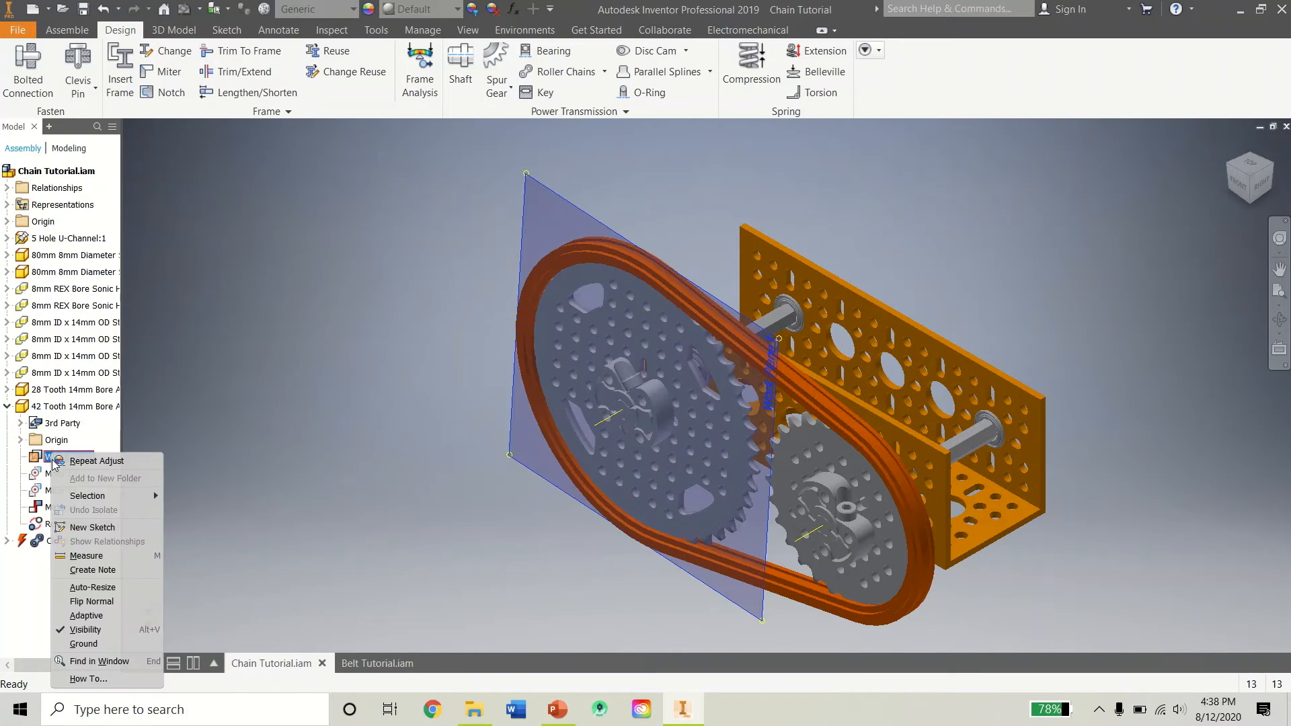
left_click(106, 629)
left_click(5, 407)
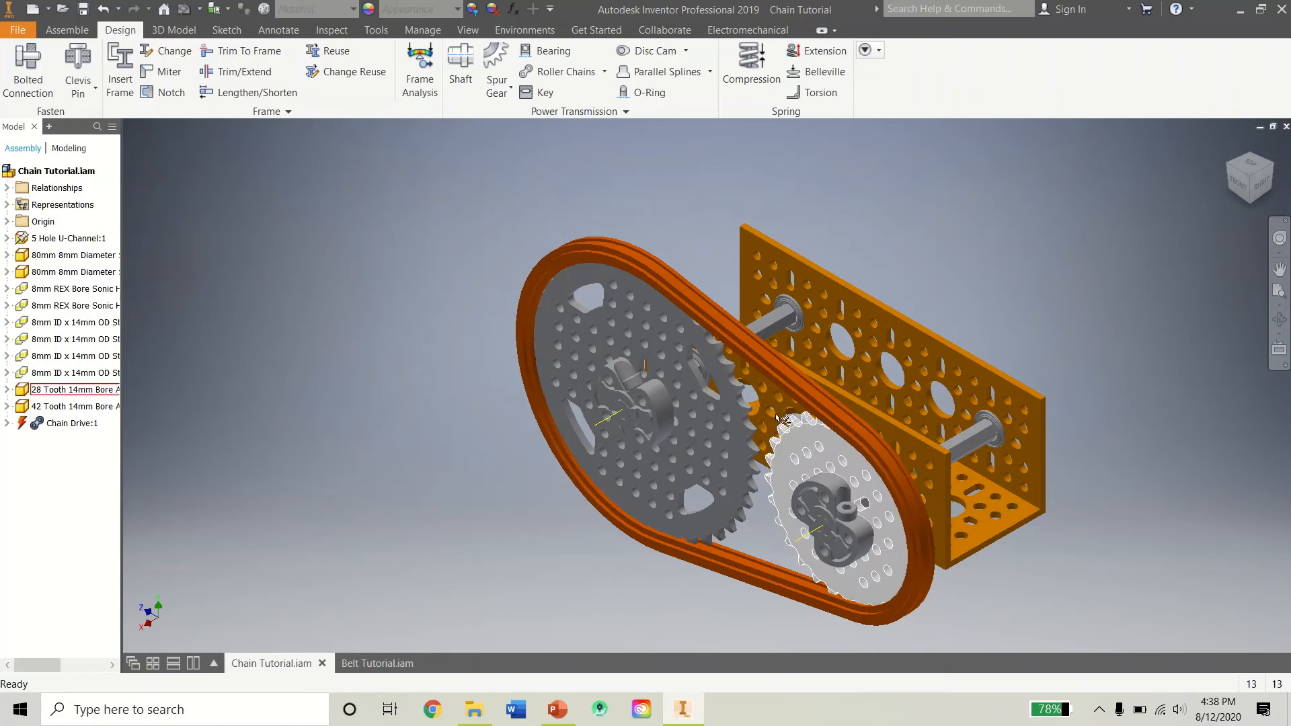
Reopen the chain in the Roller Chains Generator, review its design and calculation settings, and accept them unchanged.
scroll(734, 343, "down", 4)
scroll(710, 313, "up", 3)
left_click(709, 313)
left_click(353, 246)
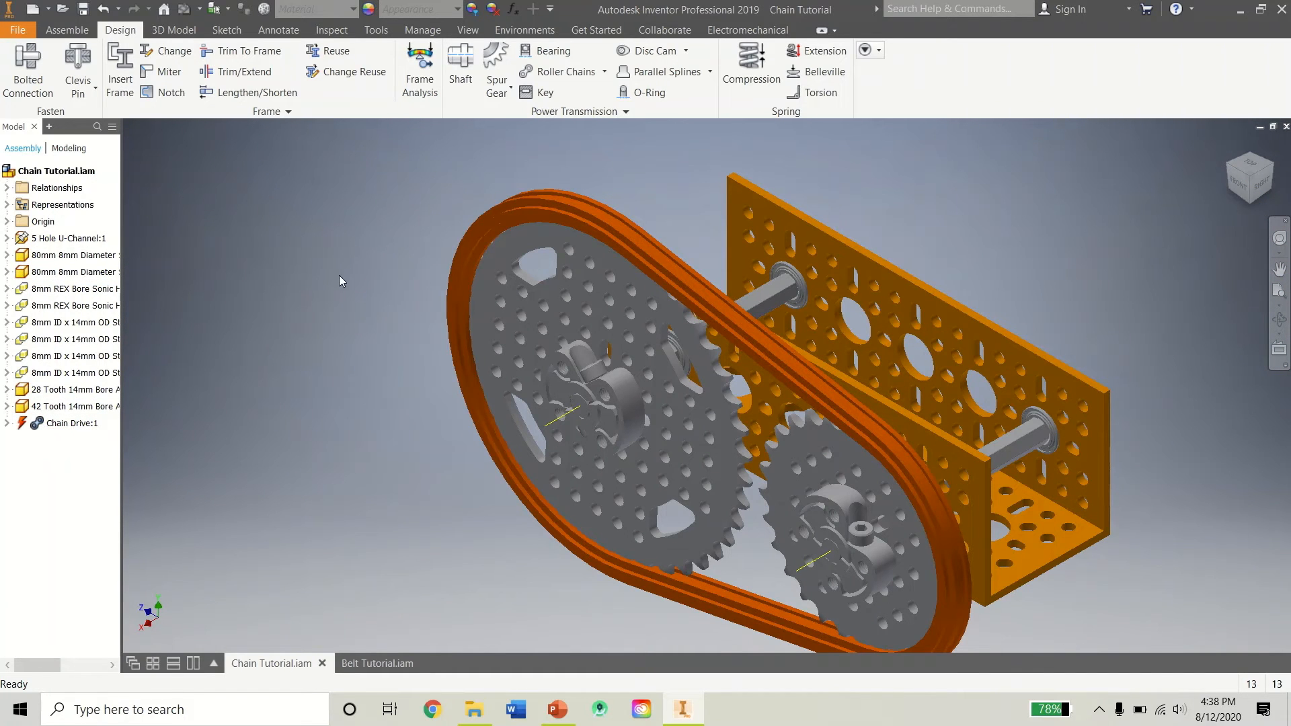
right_click(513, 209)
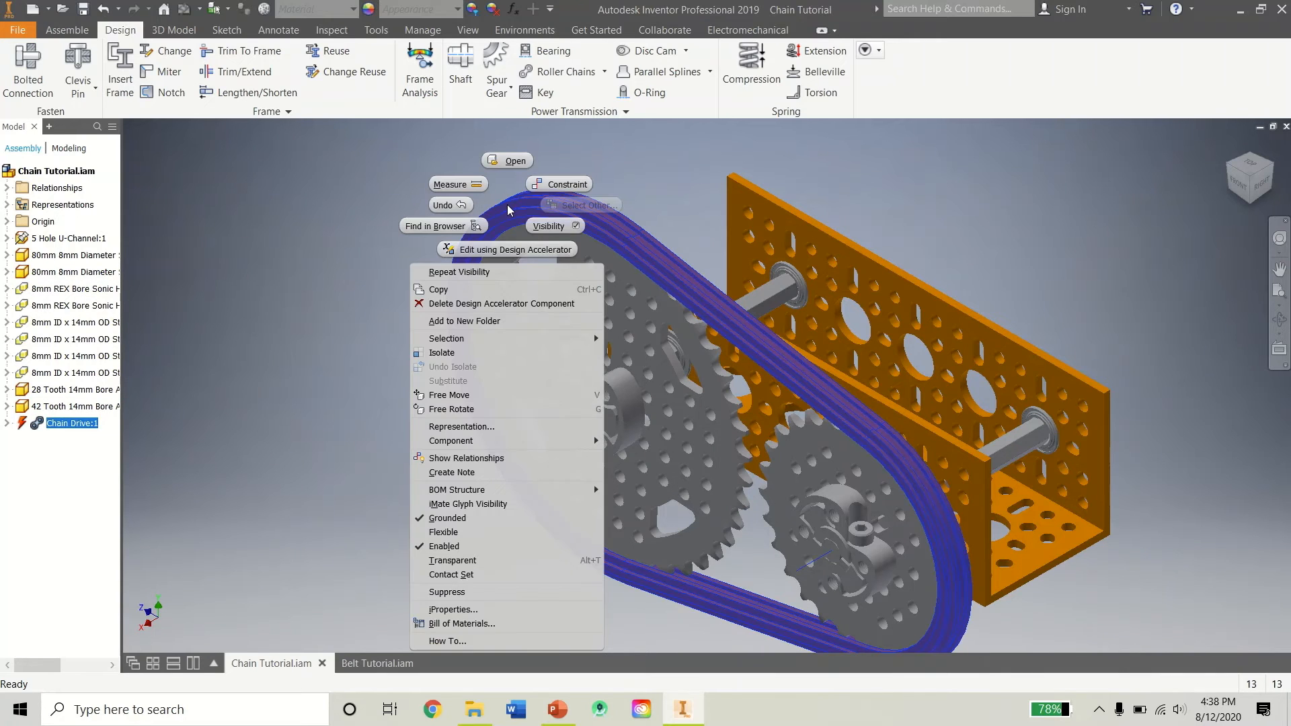
left_click(505, 251)
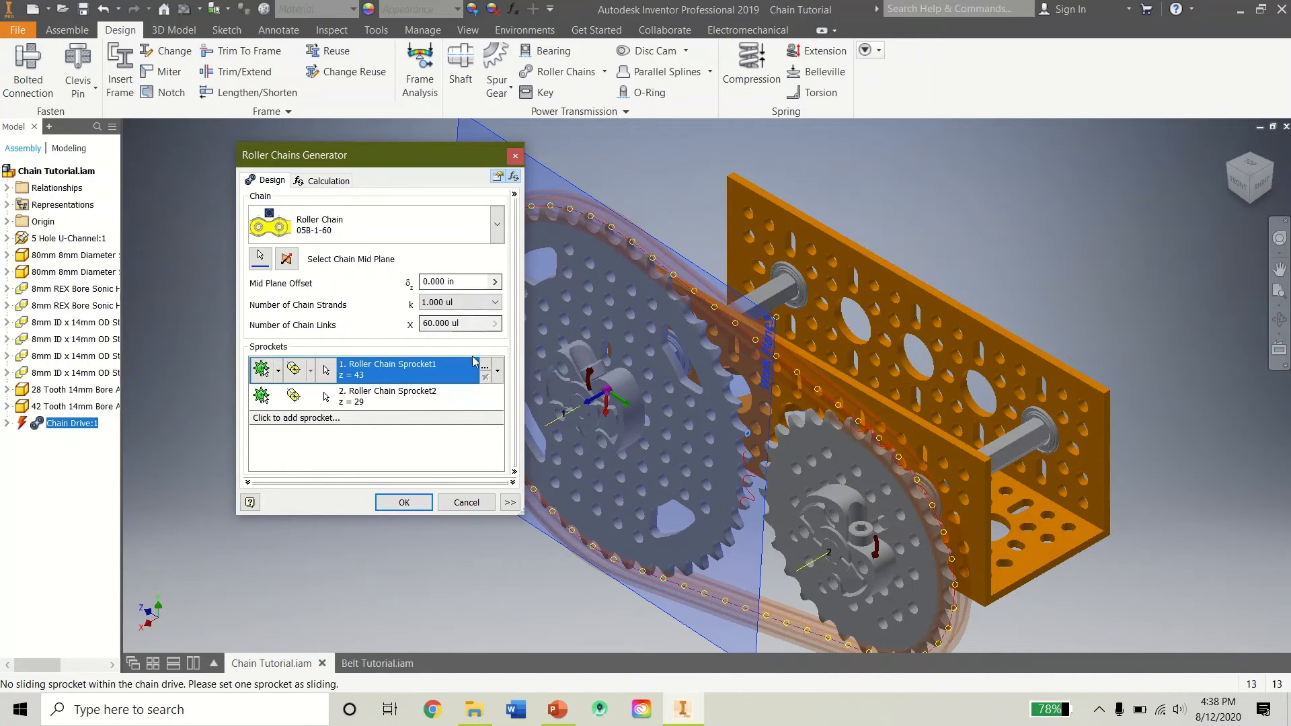
left_click(311, 180)
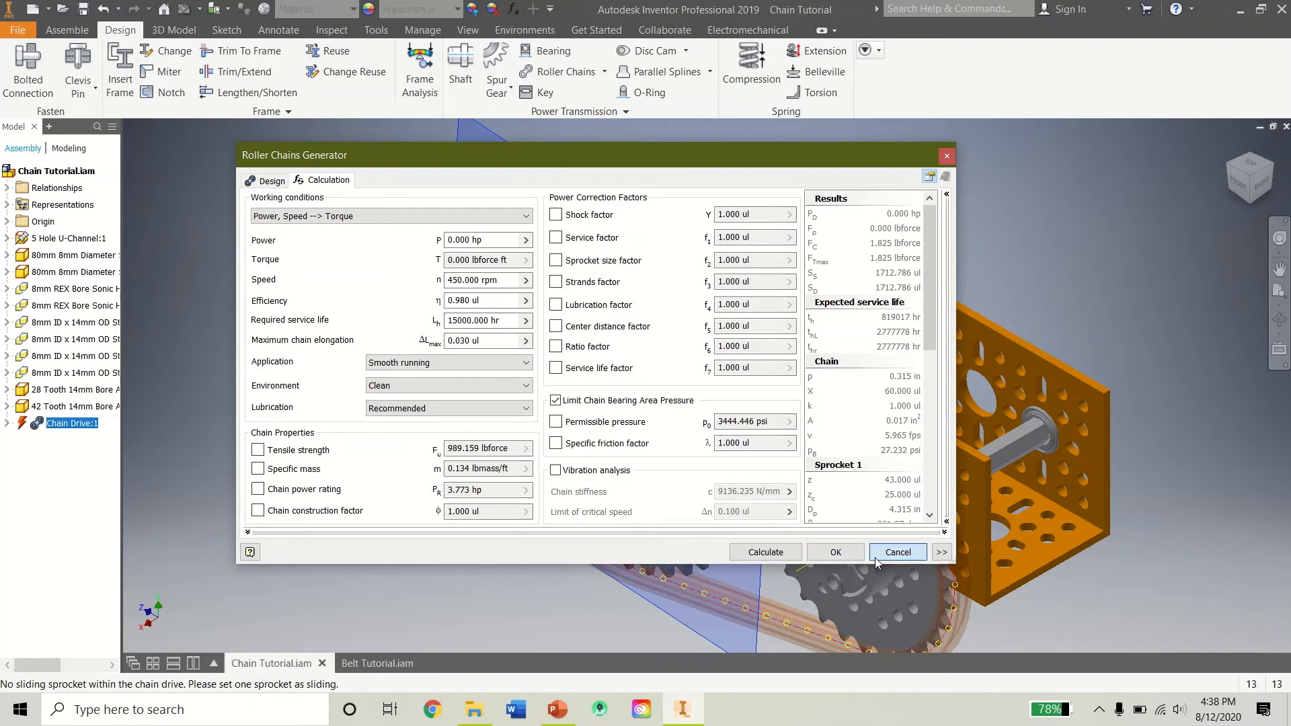
left_click(837, 552)
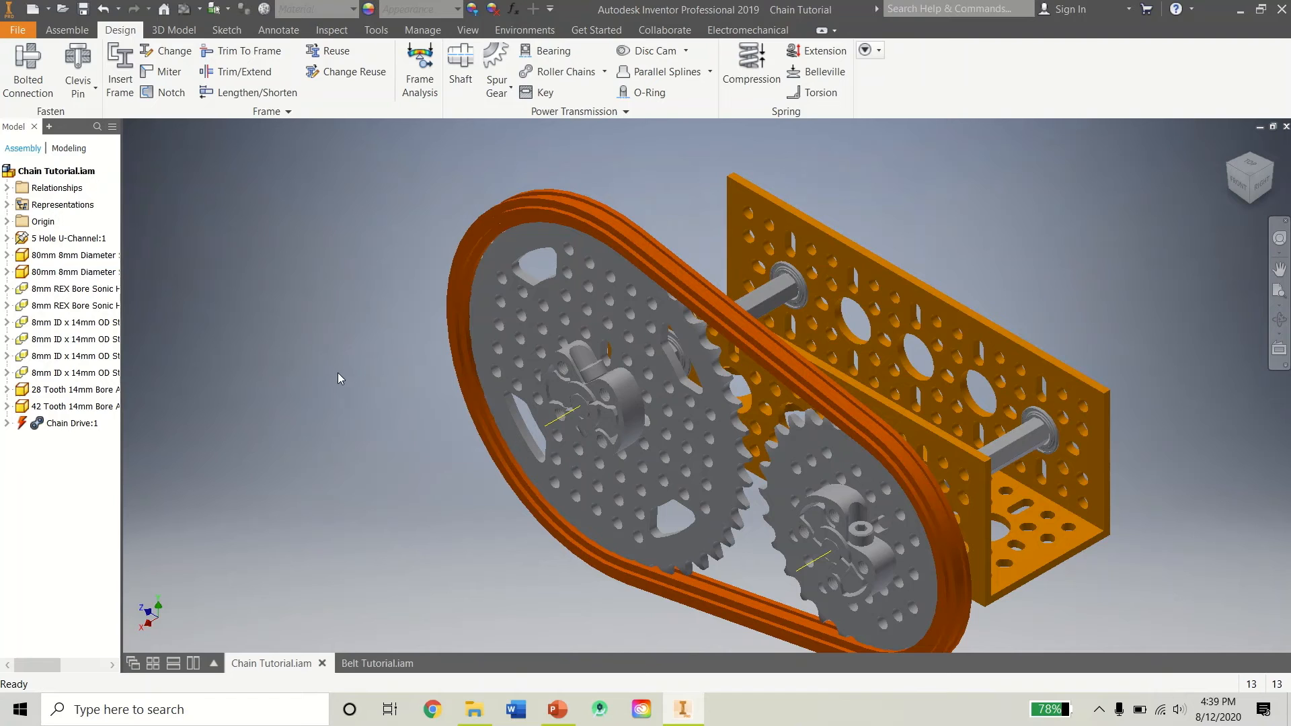
Turn the 42-tooth sprocket to check its motion inside the finished chain.
left_click_drag(679, 458, 639, 470)
left_click(586, 236)
left_click(262, 274)
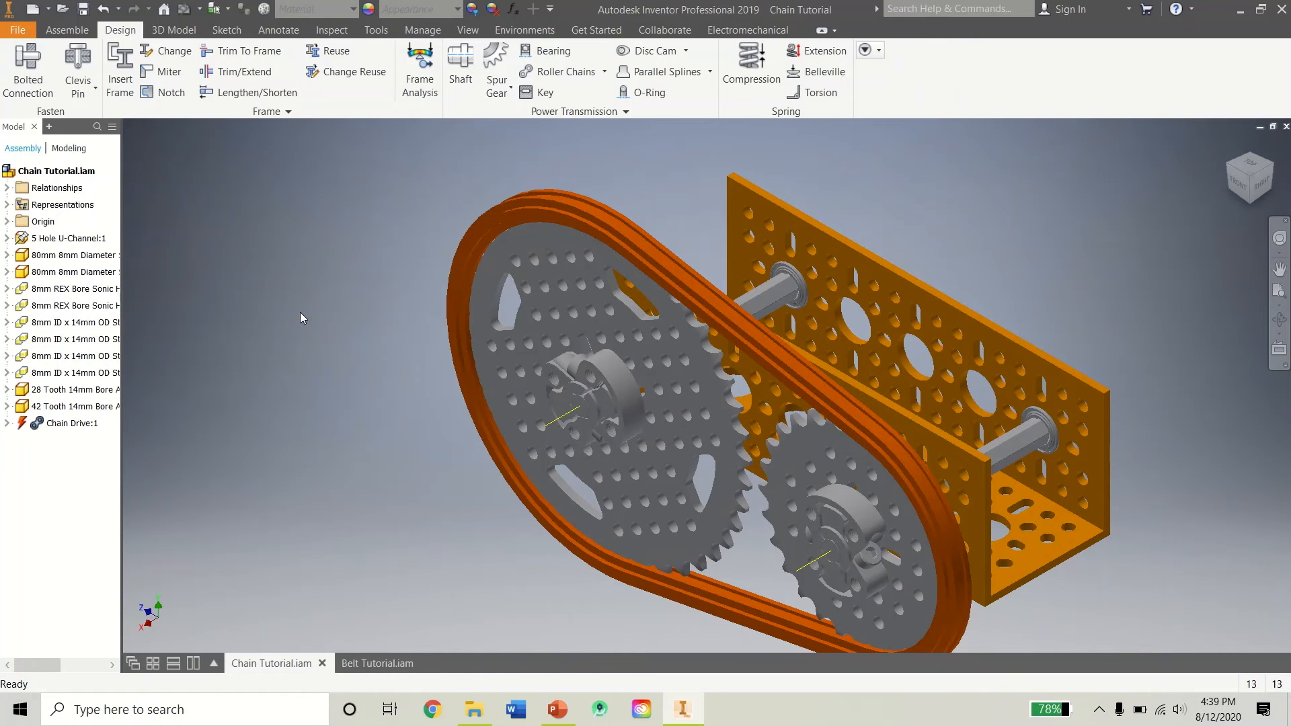
Switch to the Belt Tutorial assembly and turn a 16-tooth pulley to check its motion.
left_click(404, 661)
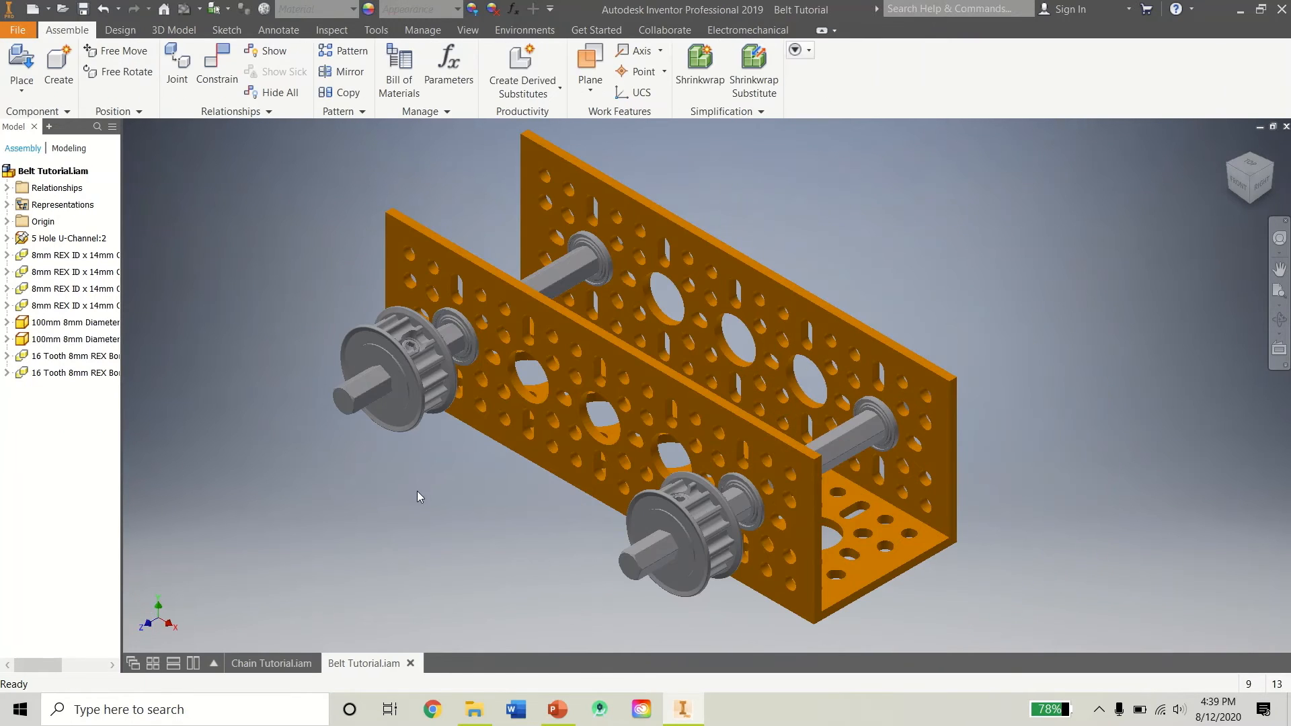
left_click(420, 414)
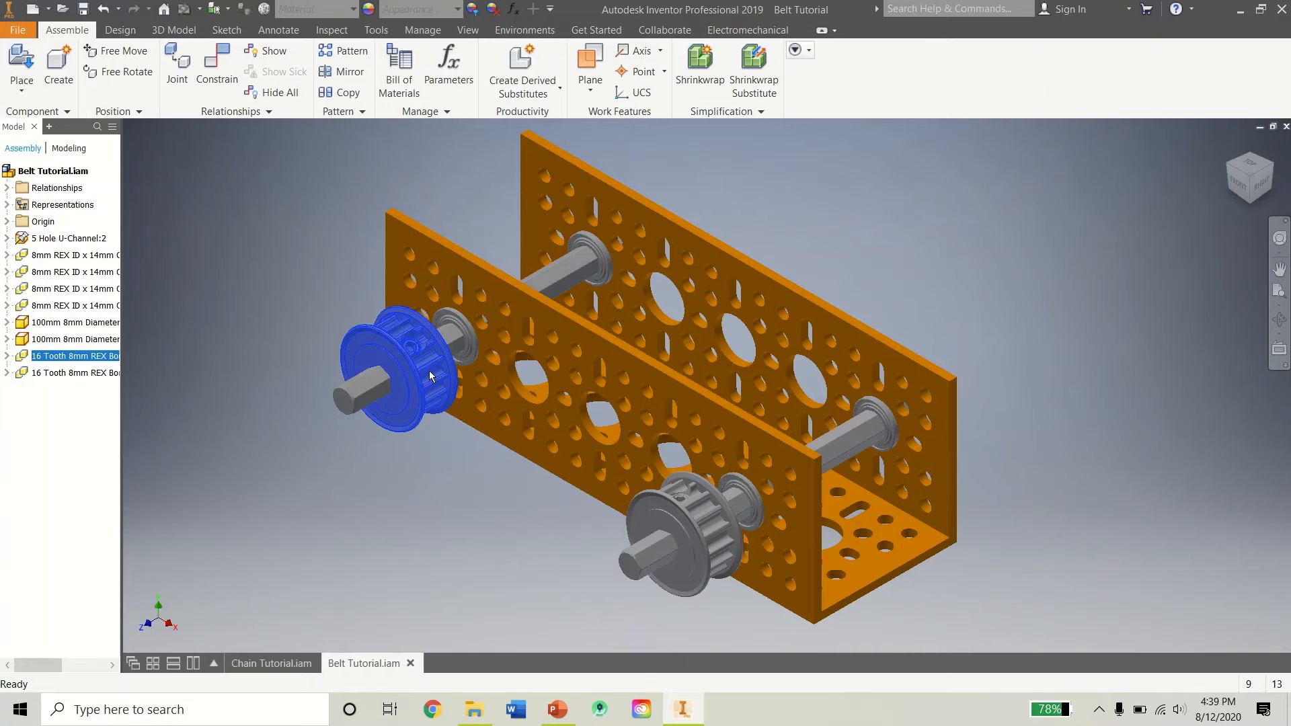
left_click_drag(418, 447, 382, 350)
left_click(455, 462)
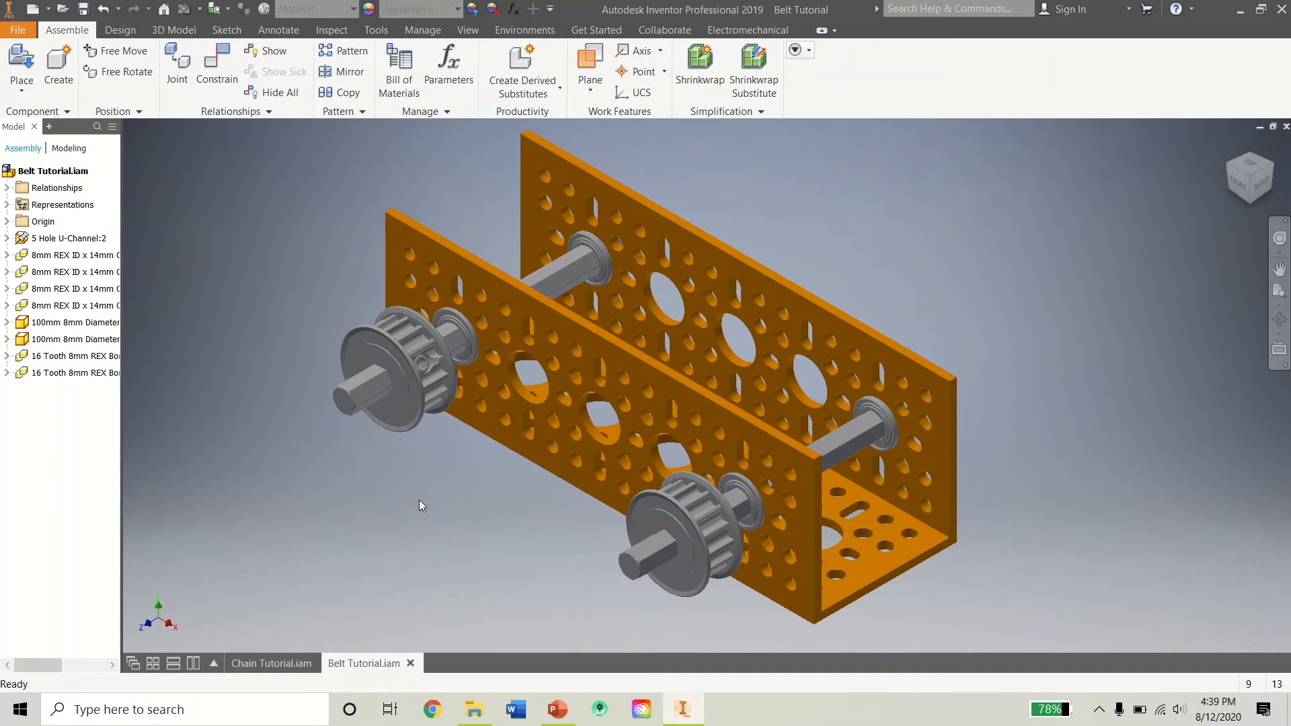
Edit the 16-tooth pulley in place, create a midplane work plane between its two opposite side faces, and return to the assembly.
double_click(421, 393)
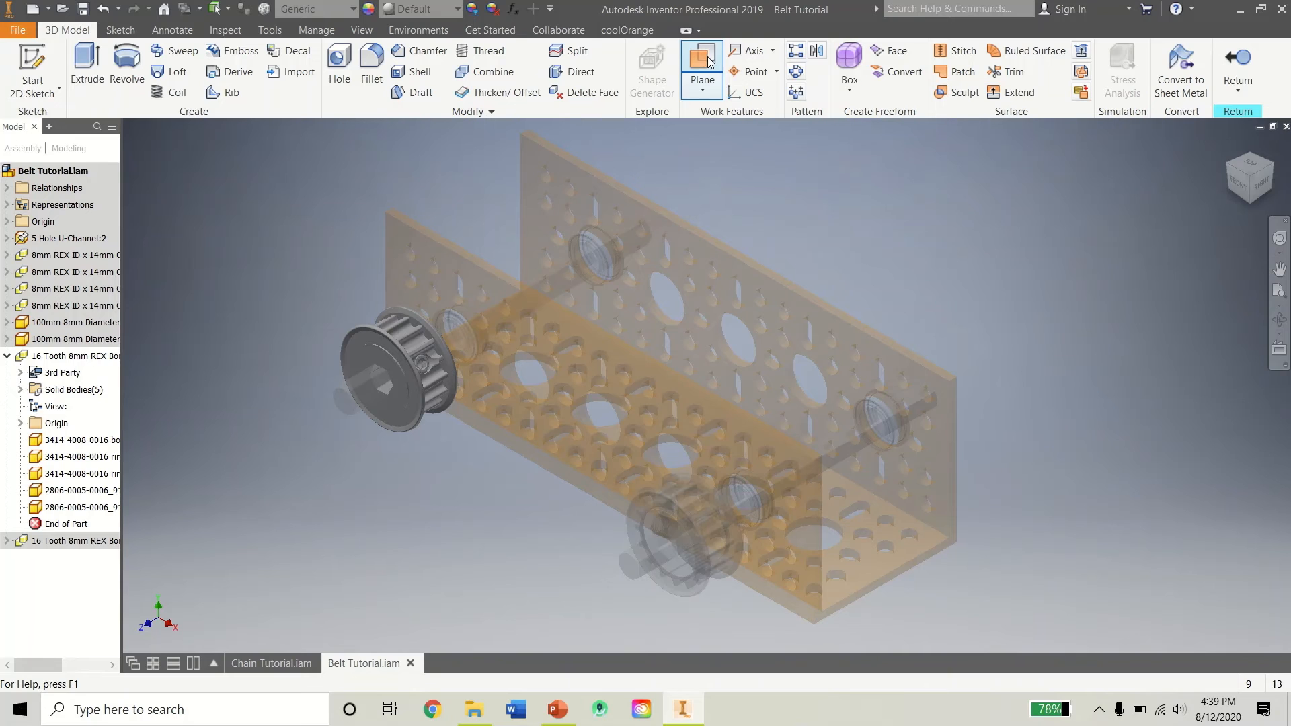
left_click(710, 79)
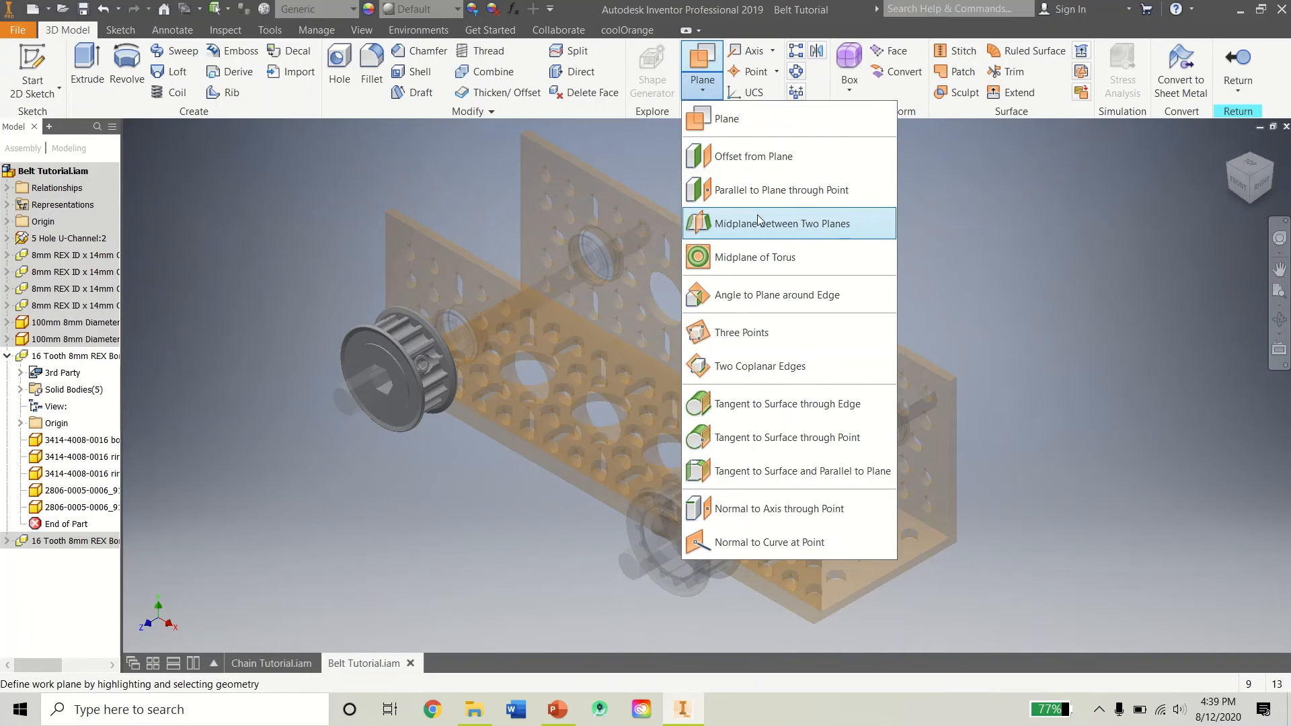
left_click(757, 216)
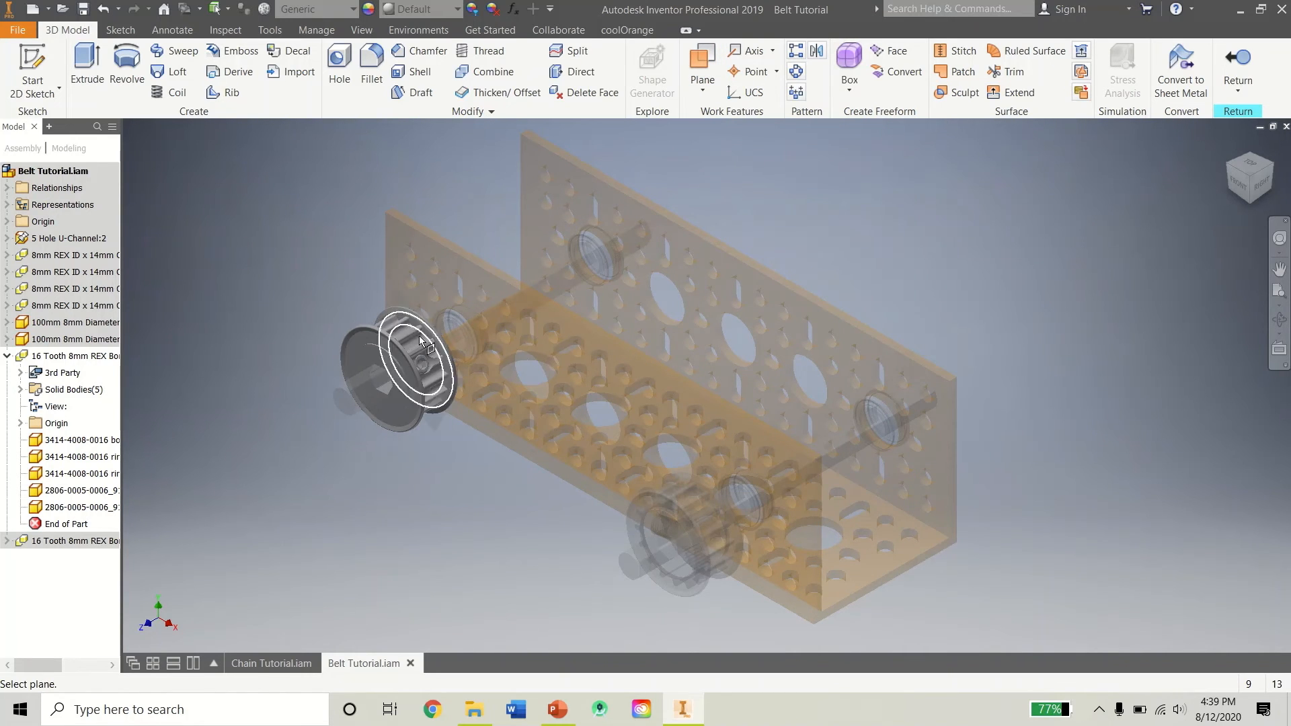
scroll(406, 348, "up", 5)
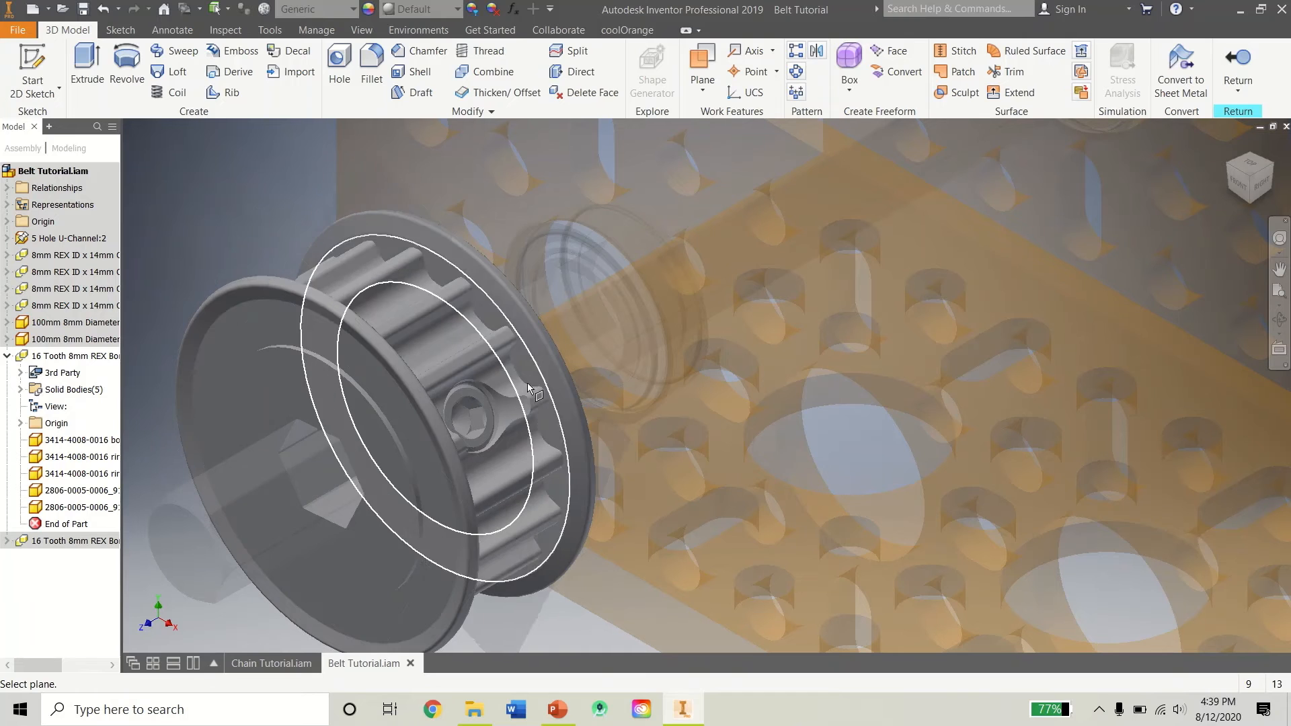
left_click(373, 430)
mouse_move(1144, 282)
middle_mouse_down("shift")
mouse_move(1209, 231)
mouse_move(1161, 260)
middle_mouse_up("shift")
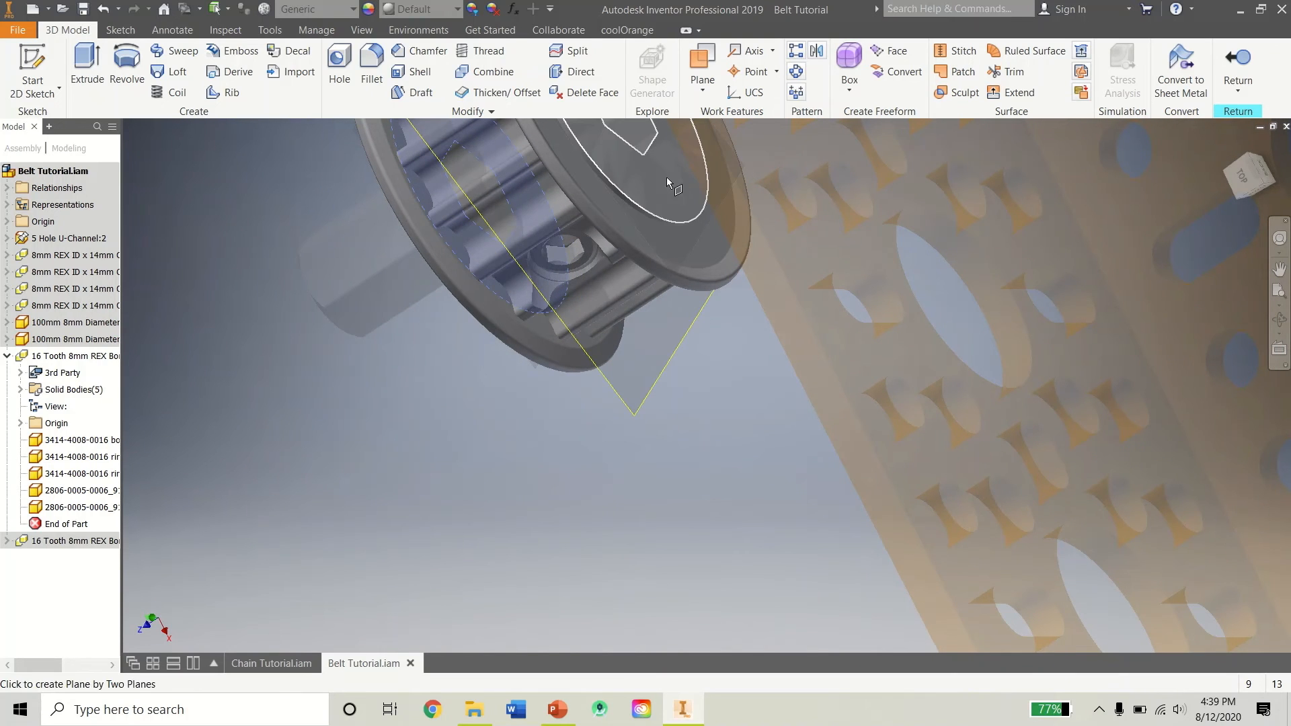
left_click(748, 215)
left_click(1245, 180)
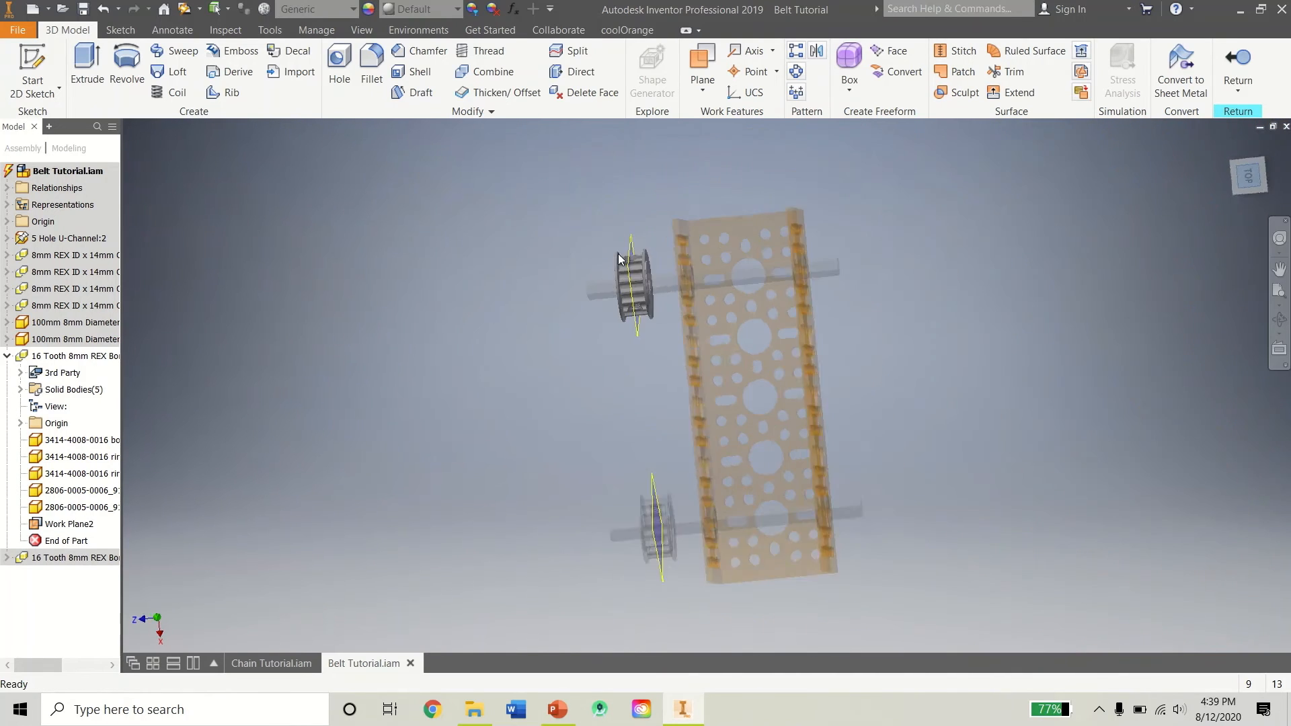
left_click(1238, 67)
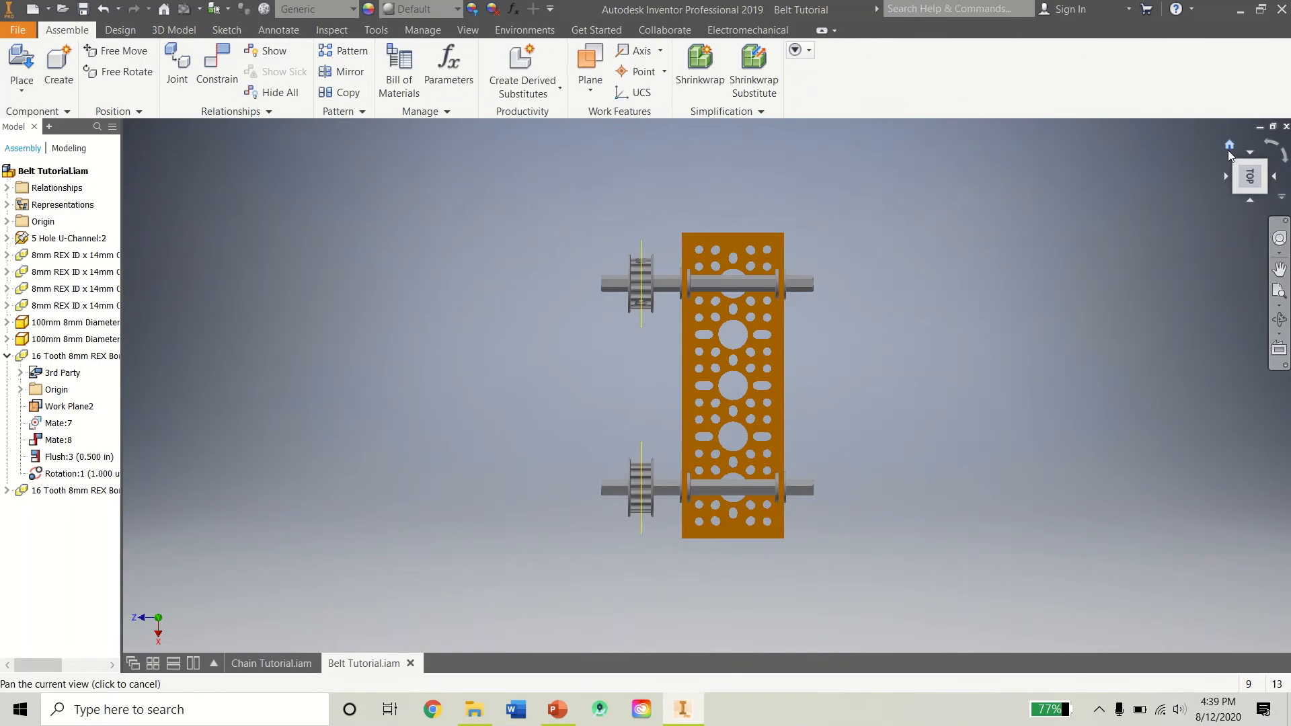
left_click(1230, 146)
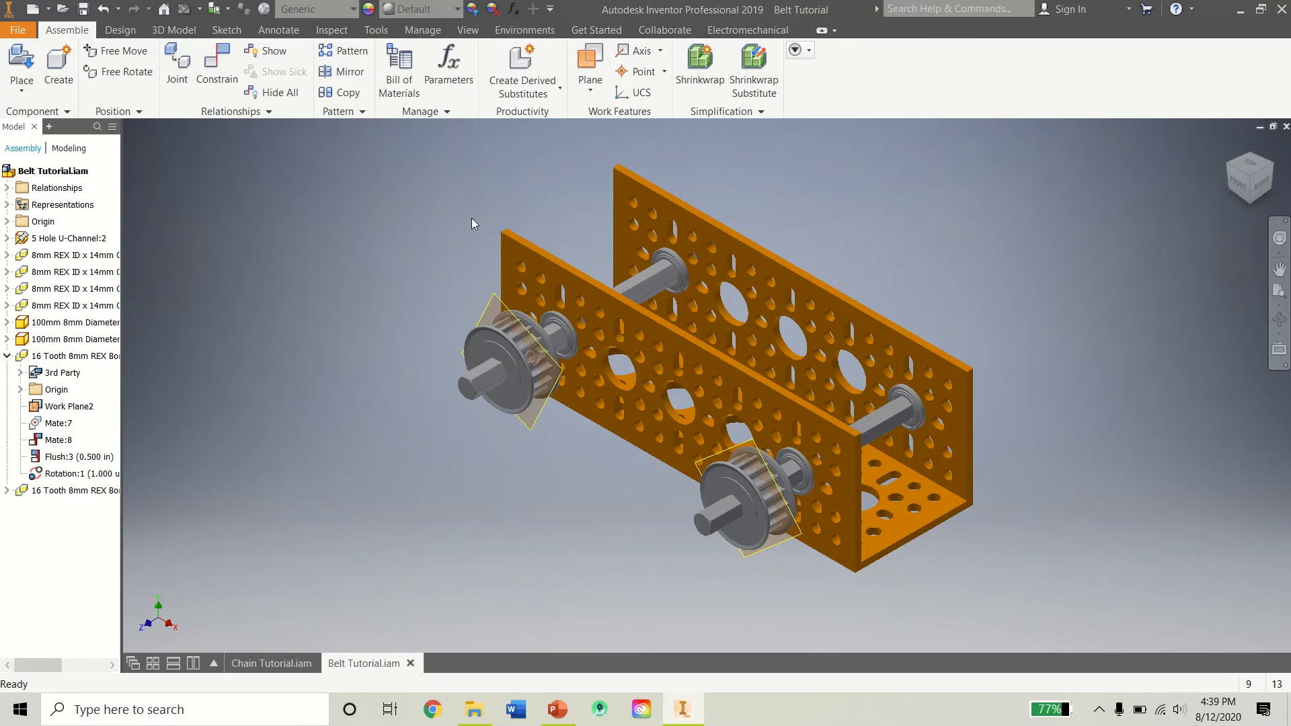
Start a synchronous belt and choose the XL single-sided belt type.
left_click(125, 31)
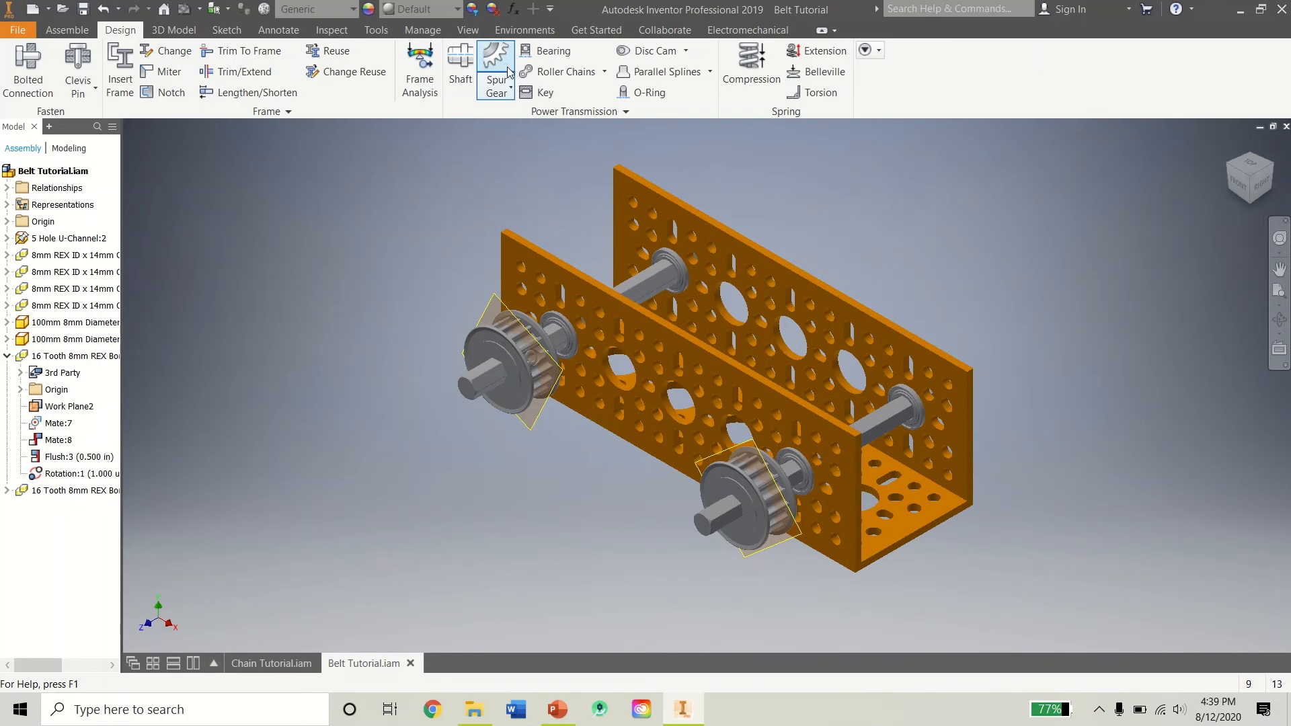
left_click(605, 74)
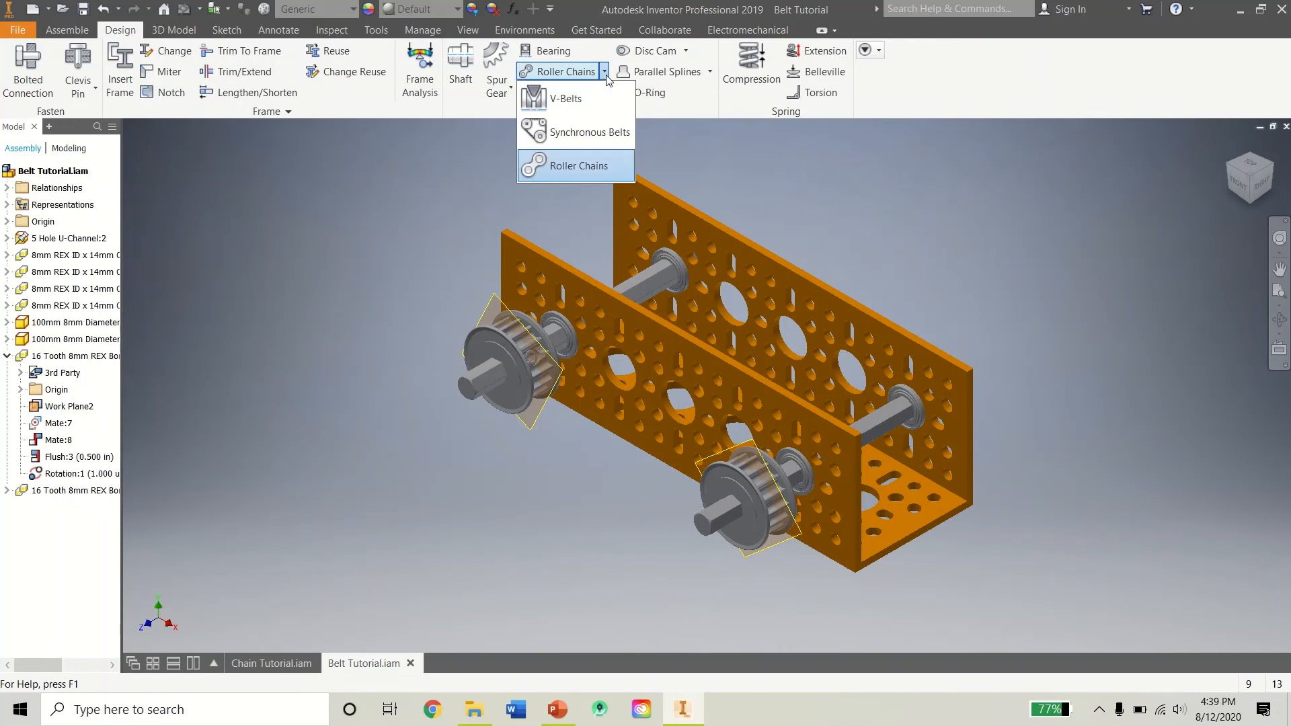
left_click(598, 134)
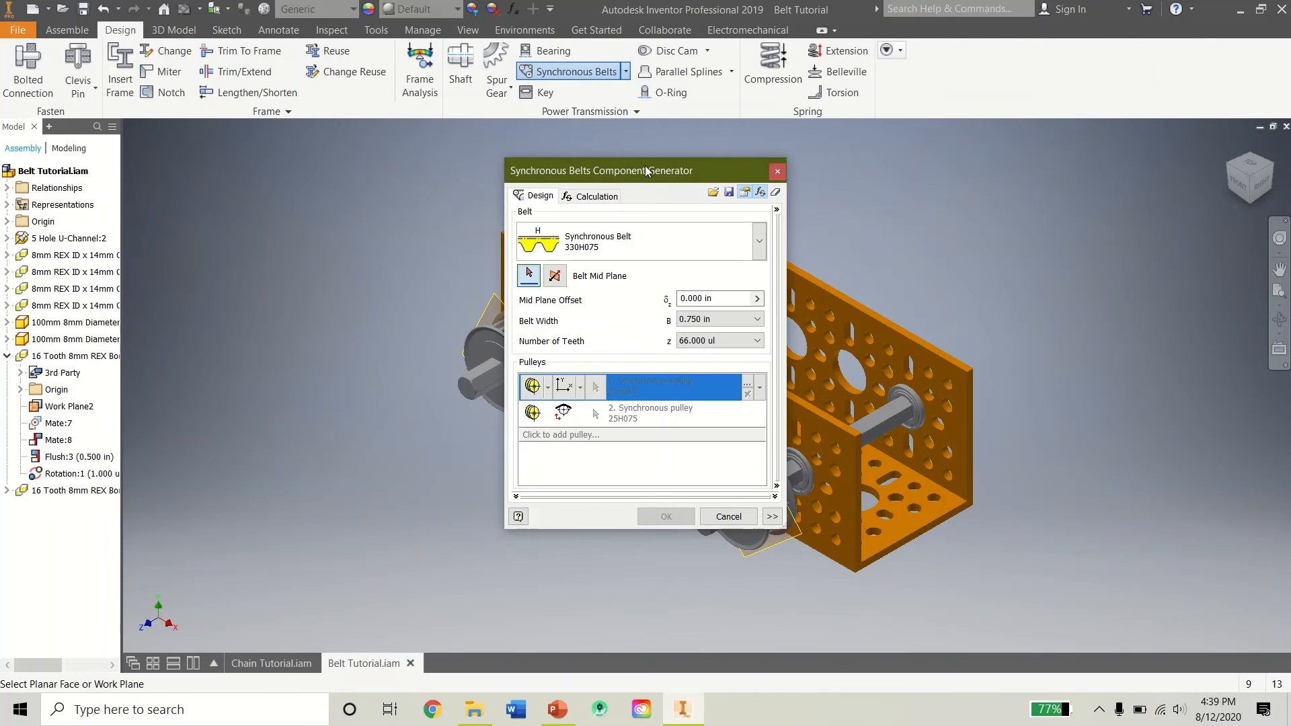
left_click_drag(646, 168, 303, 138)
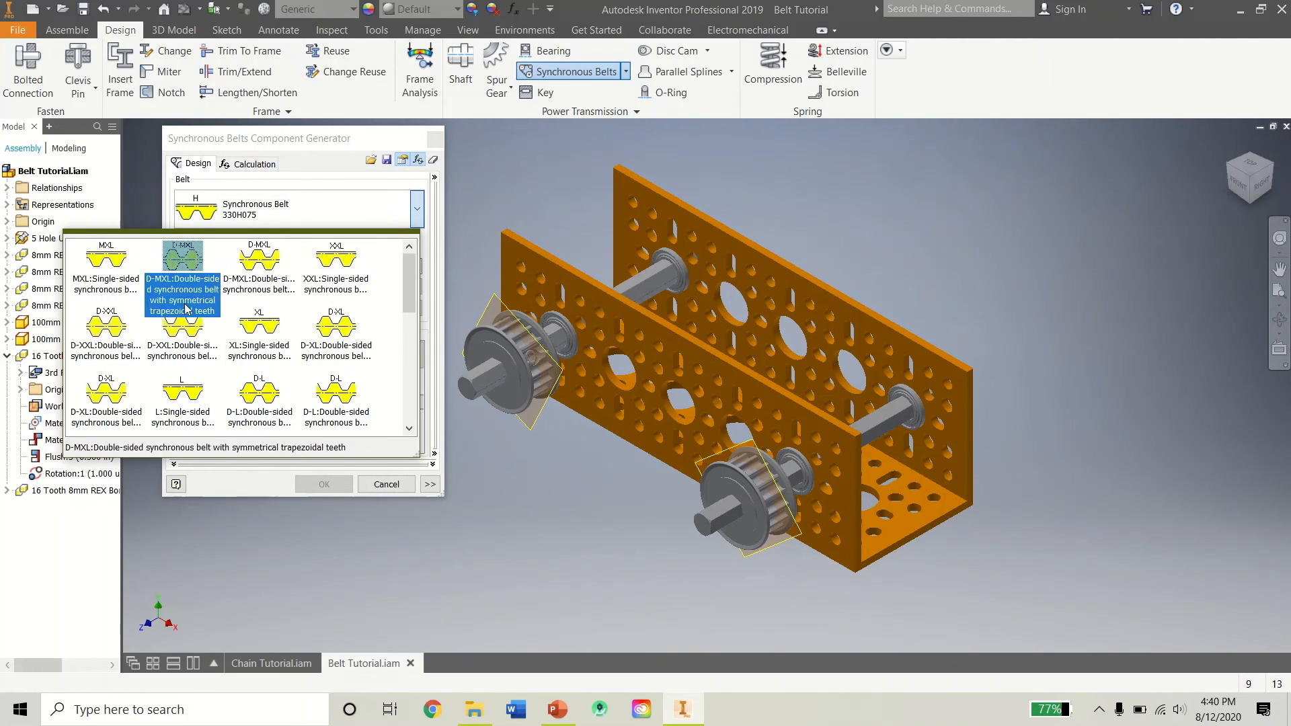
left_click(267, 366)
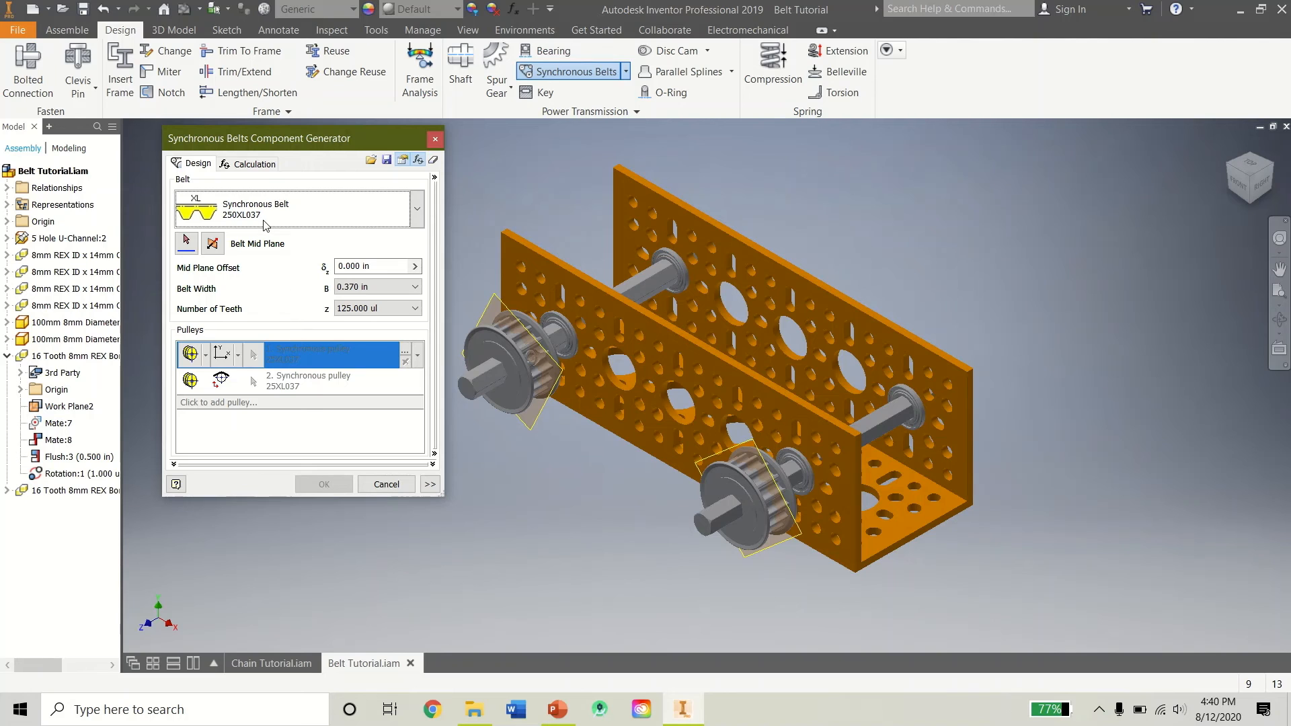
Use the first 16-tooth pulley's work plane as the belt mid plane.
left_click(188, 248)
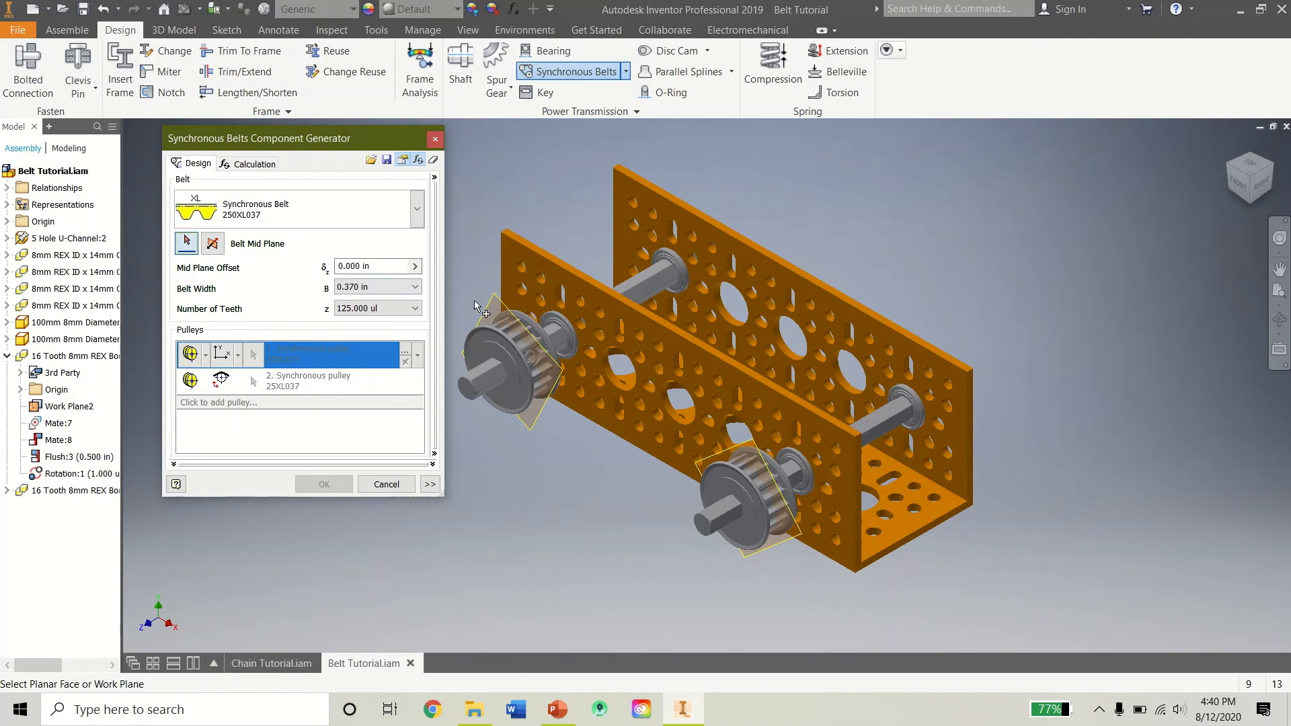
scroll(475, 306, "down", 4)
left_click(536, 325)
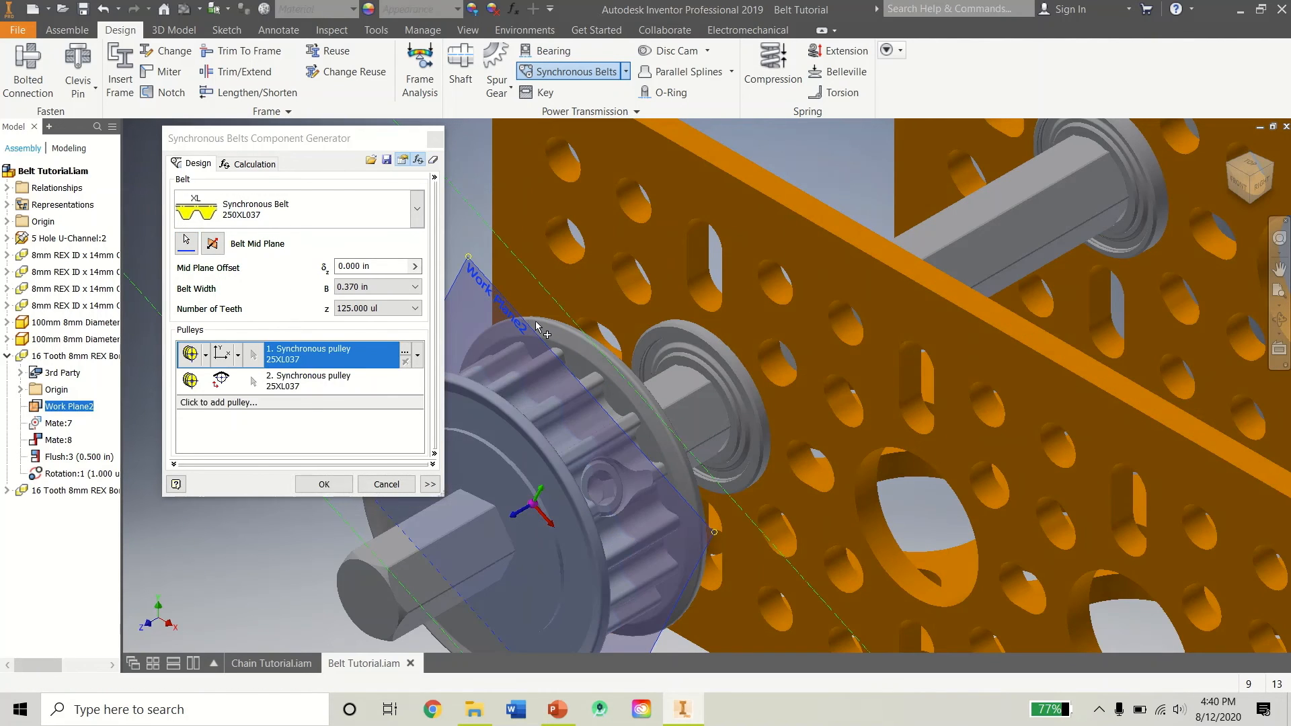
Make the first belt pulley an existing one, picking a tooth face on the pulley that carries the mid plane.
left_click(205, 355)
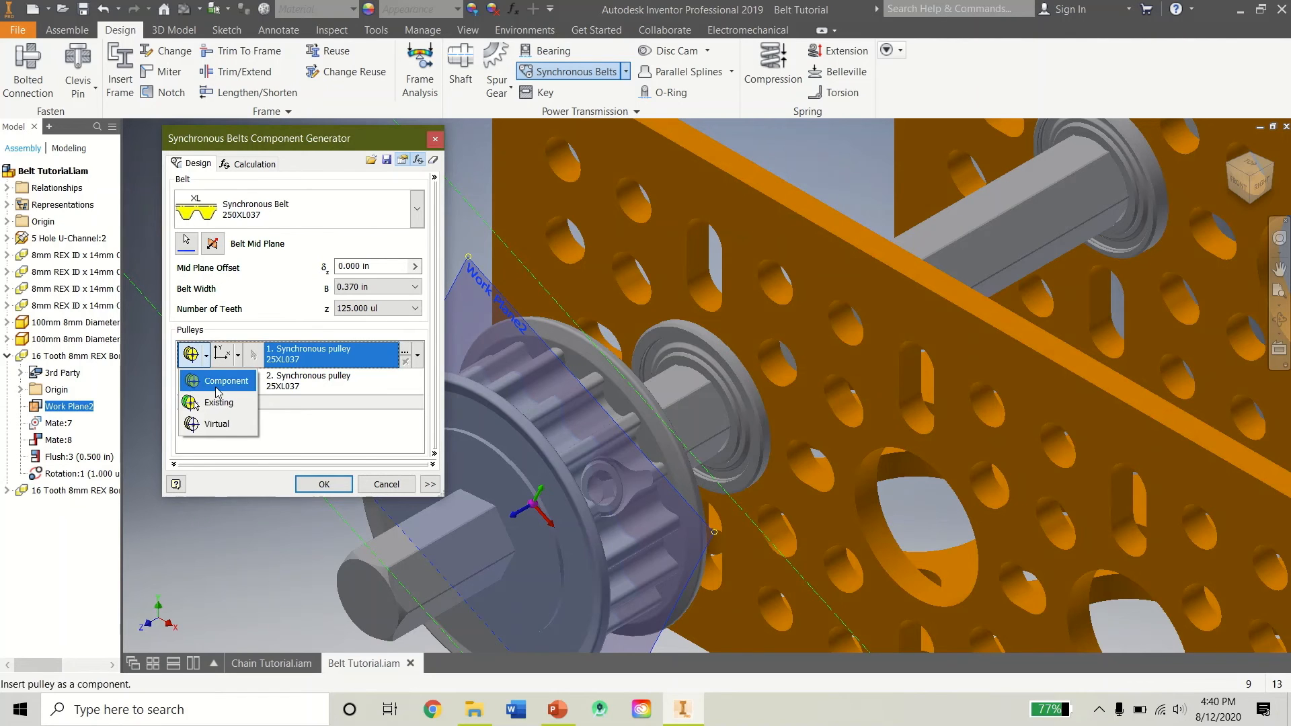
left_click(219, 403)
scroll(544, 441, "down", 5)
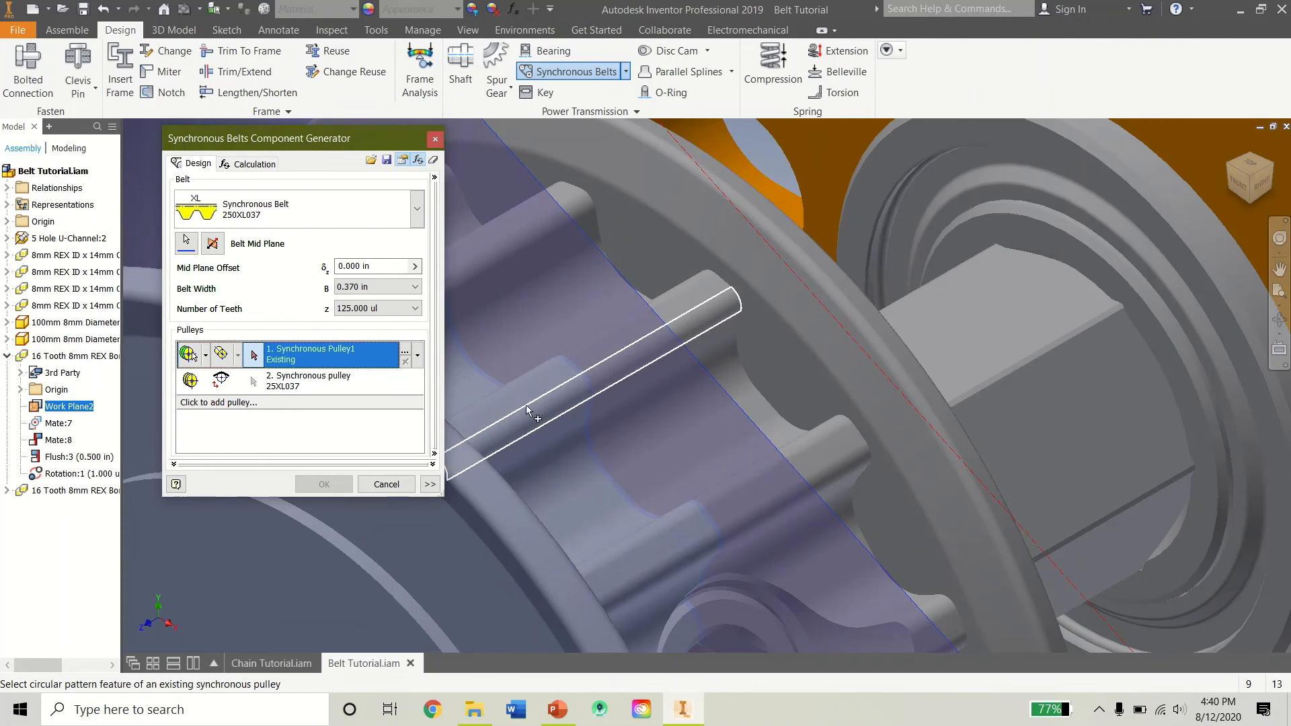
left_click(524, 397)
scroll(538, 404, "up", 5)
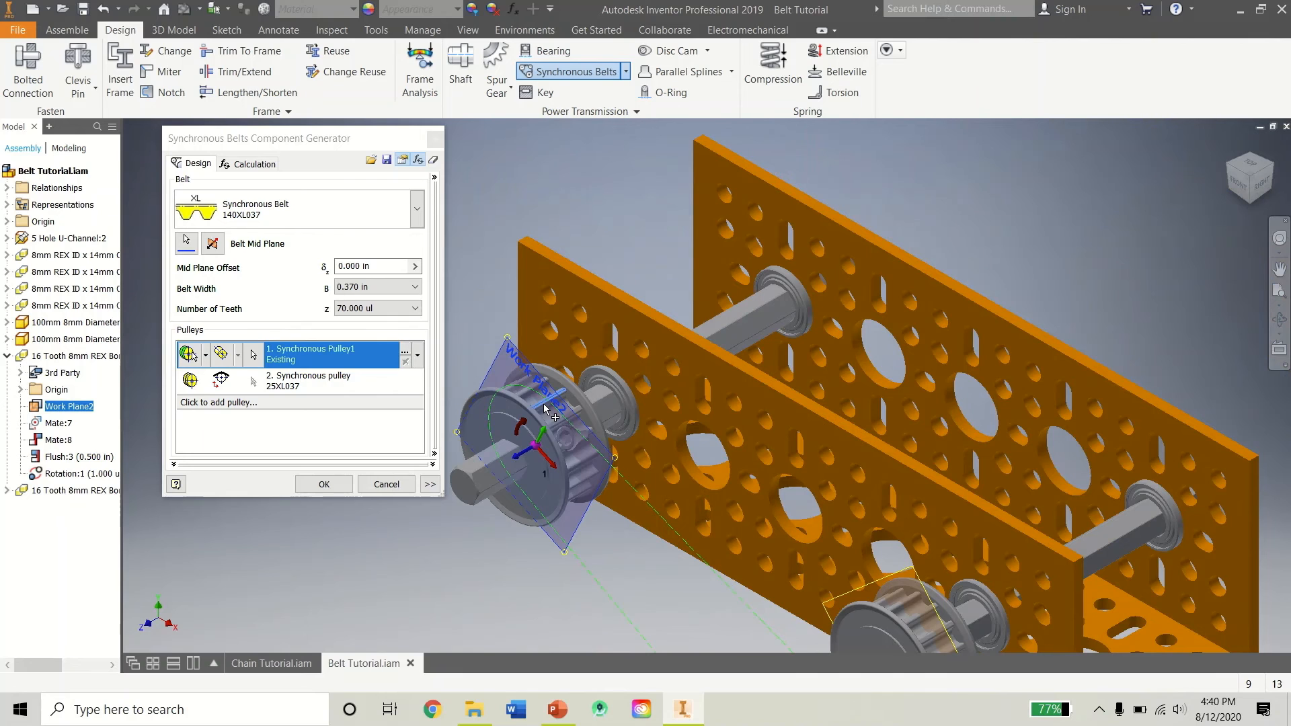
Make the second belt pulley an existing one, picking a tooth face on the other 16-tooth pulley and re-picking the narrow face beside it.
left_click(206, 382)
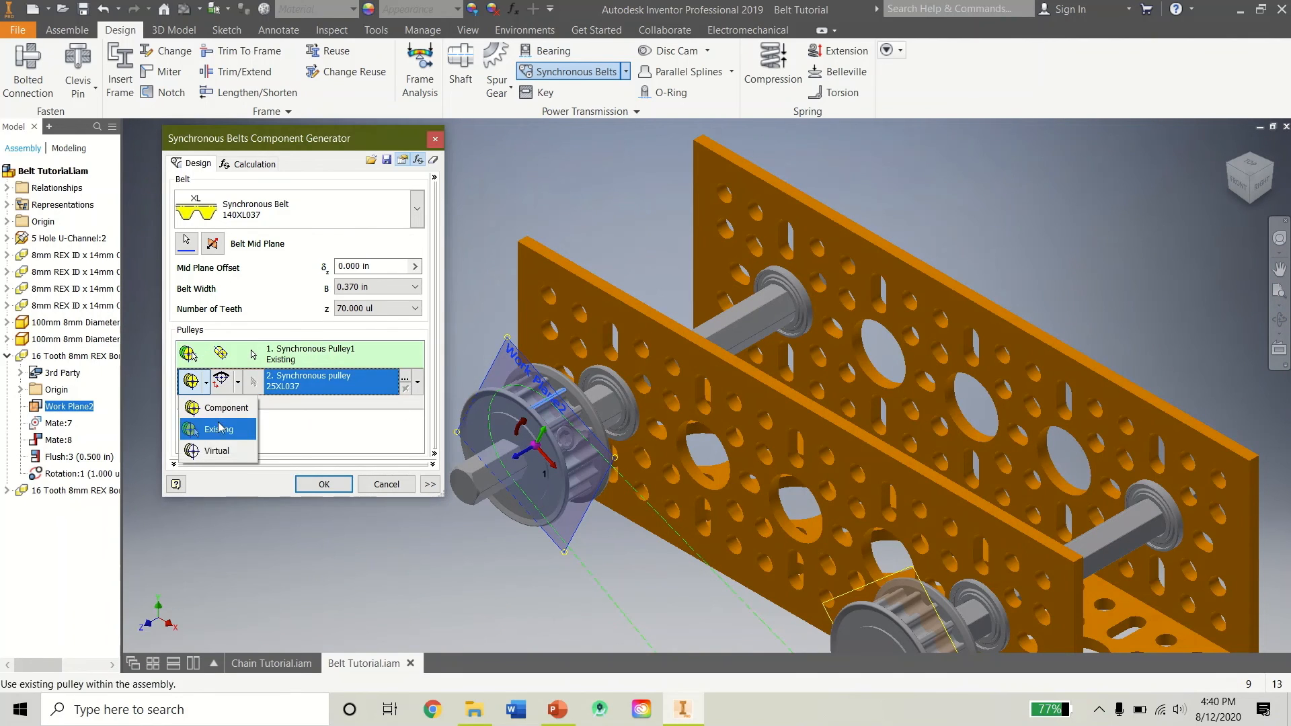
left_click(219, 429)
scroll(882, 611, "down", 5)
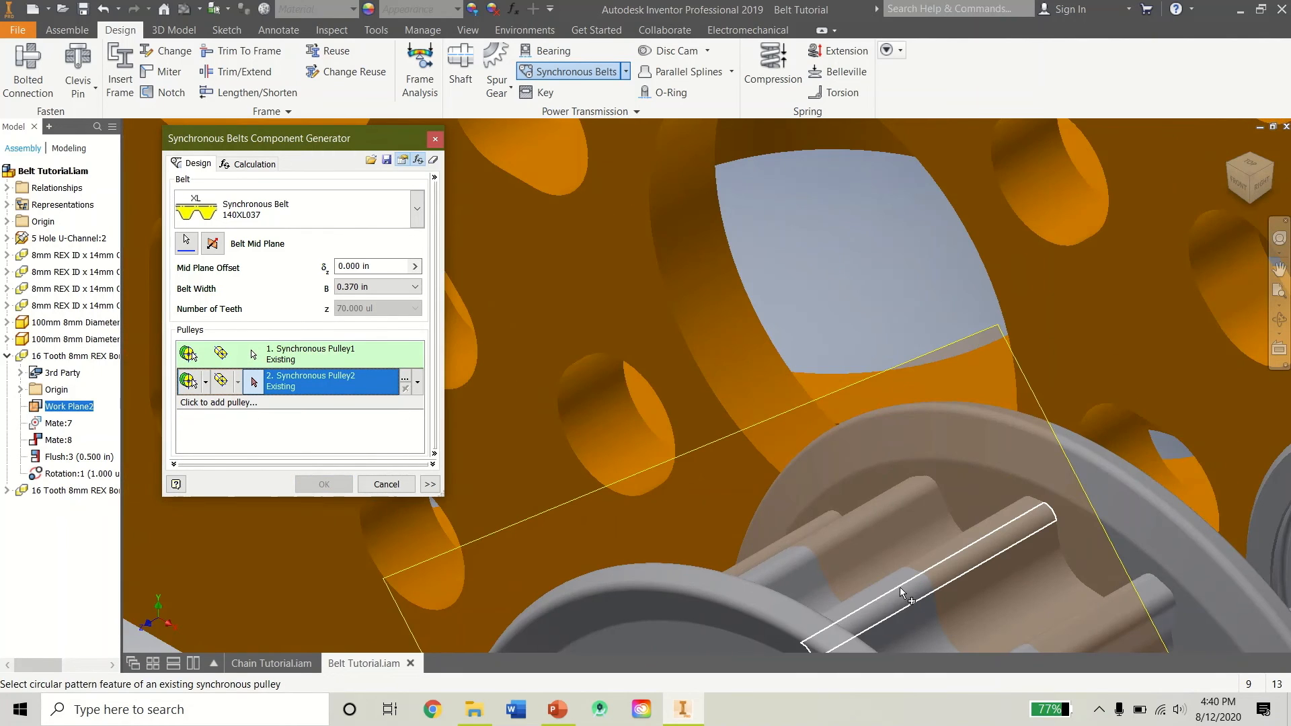
left_click(898, 584)
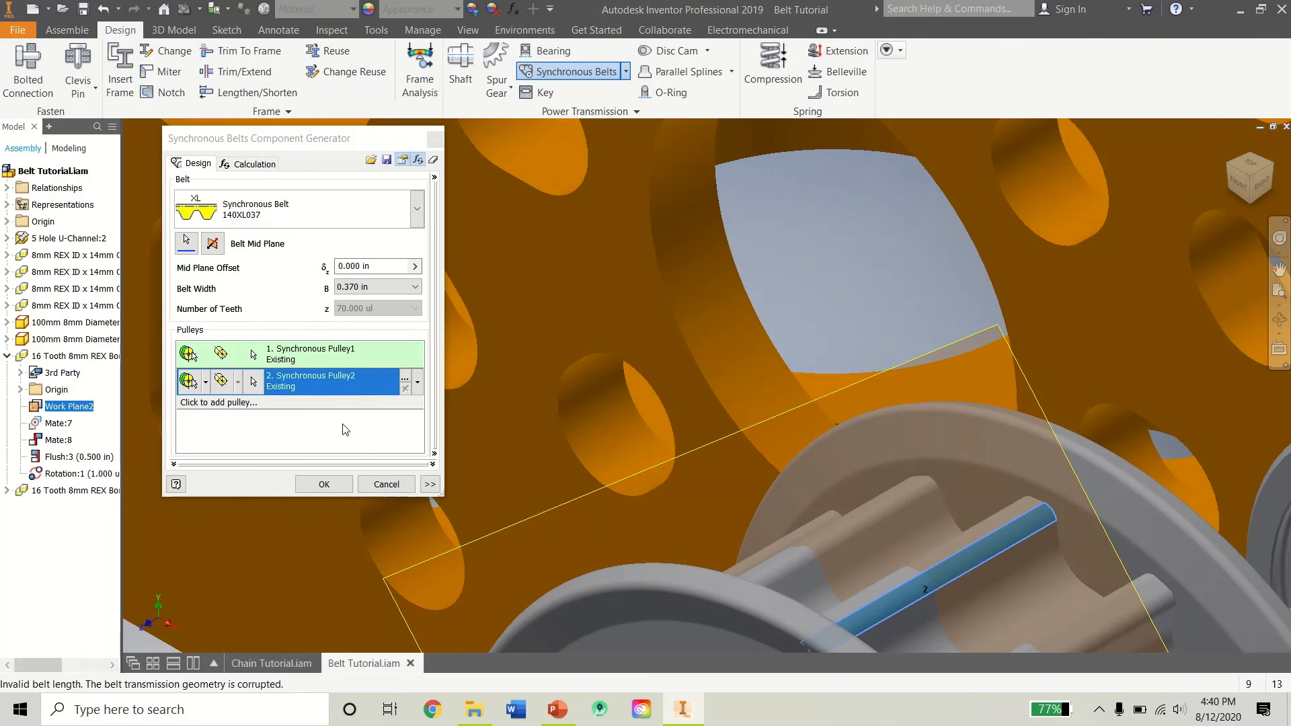
left_click(253, 382)
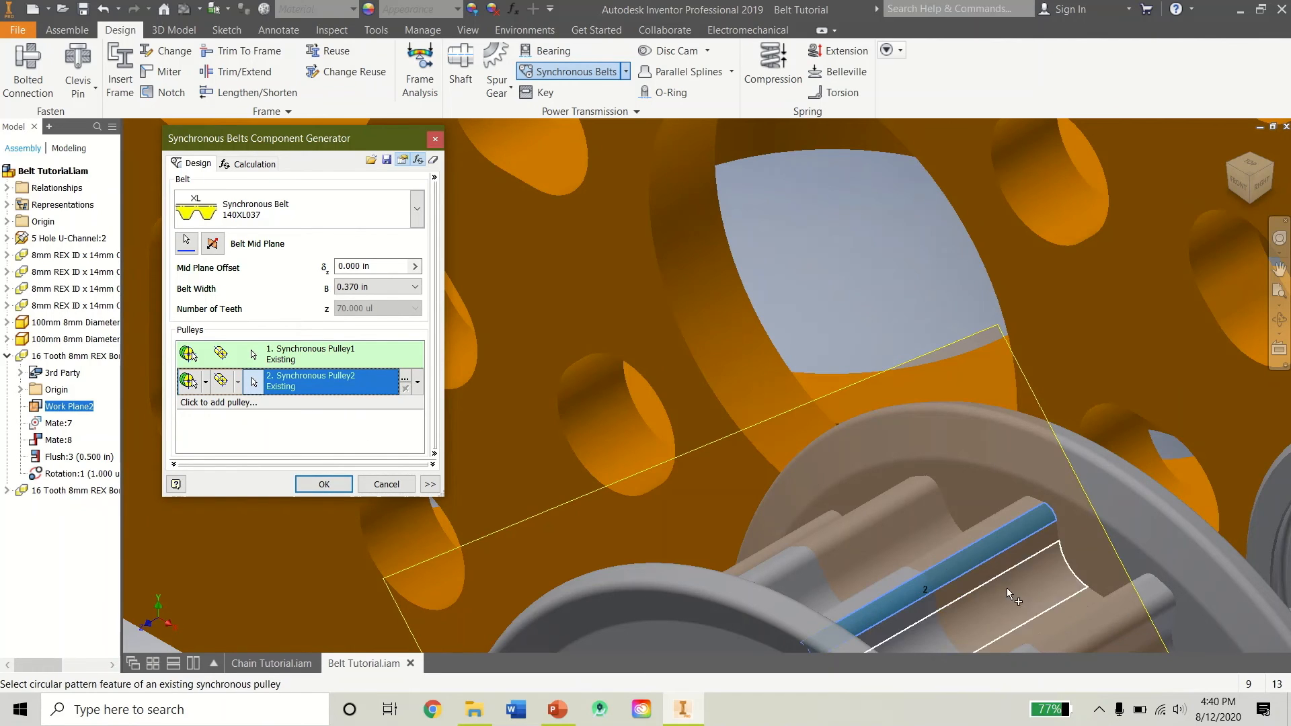
left_click(920, 566)
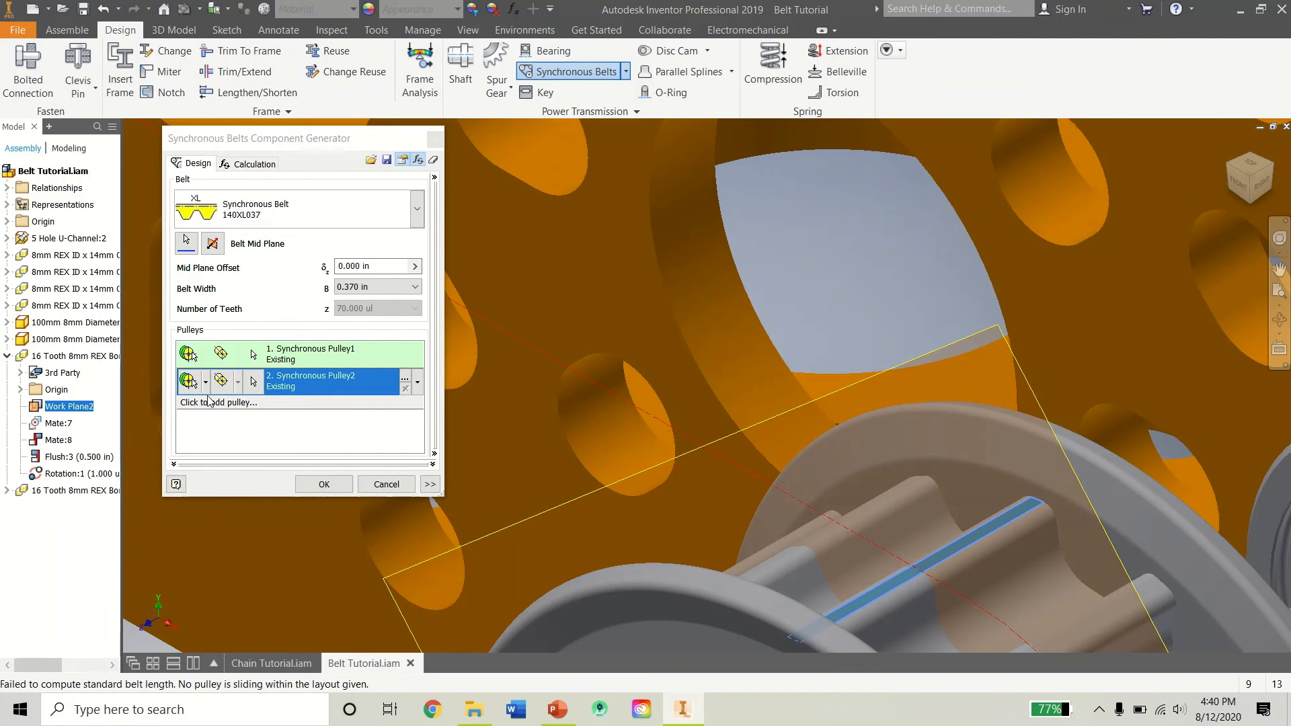
Generate the synchronous belt with the proposed display and file names, accepting the design as it is.
left_click(339, 484)
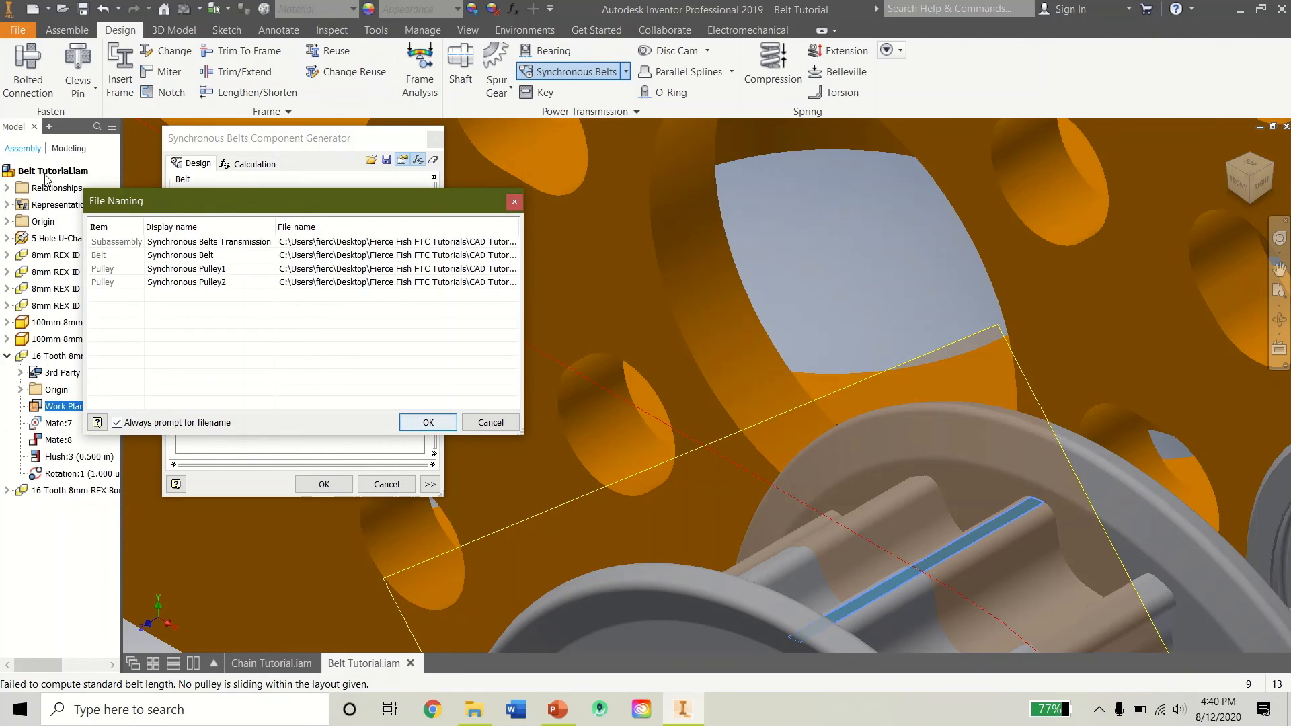
left_click(169, 247)
left_click(172, 244)
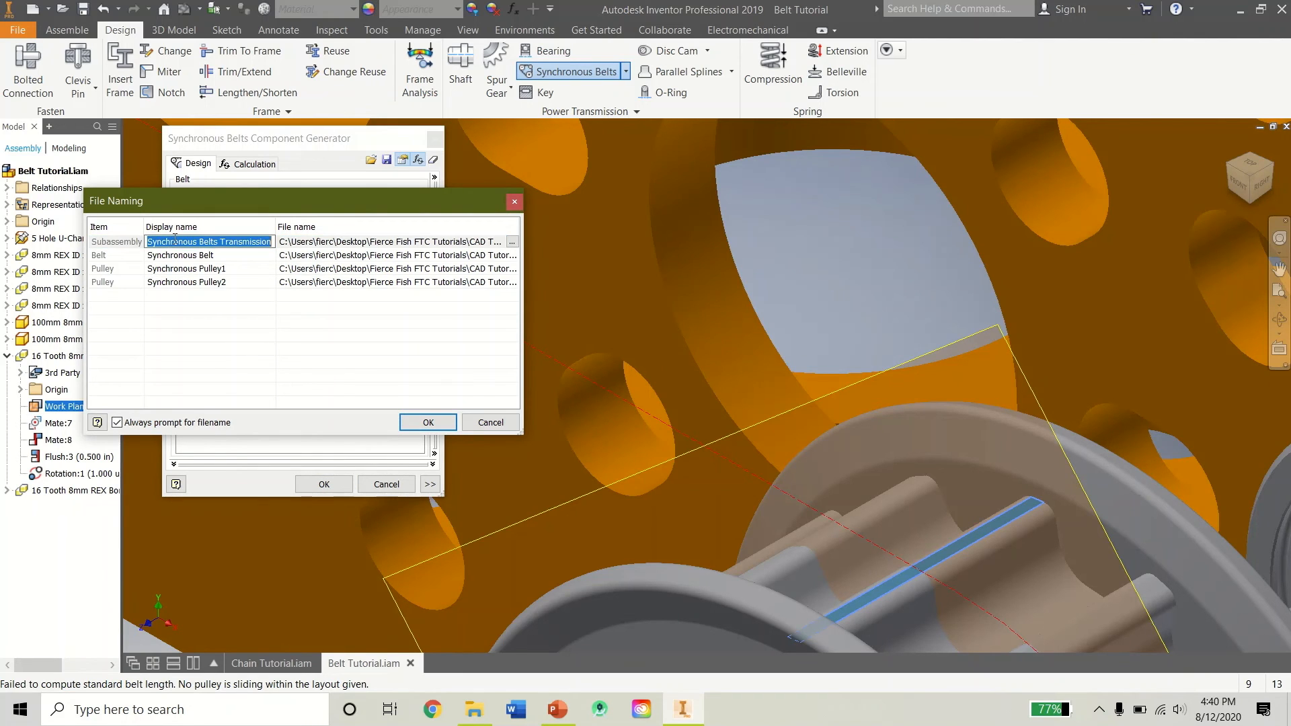
left_click(428, 422)
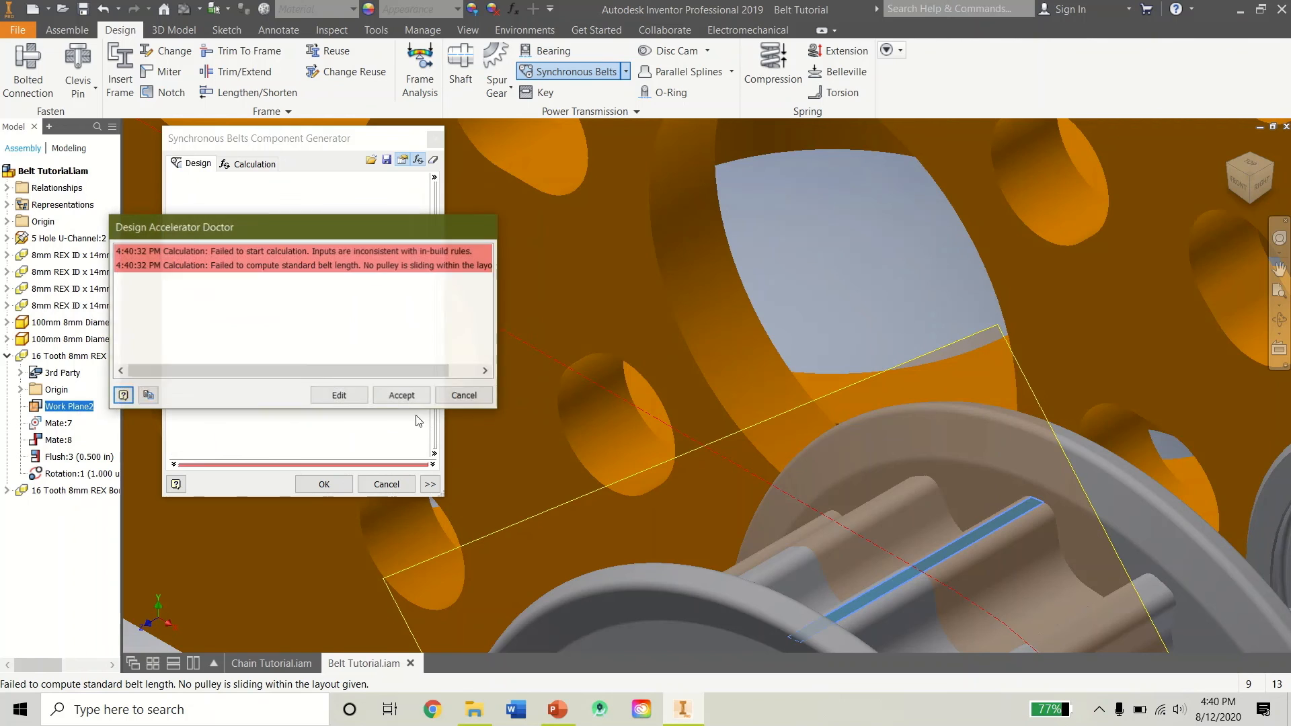
left_click(401, 395)
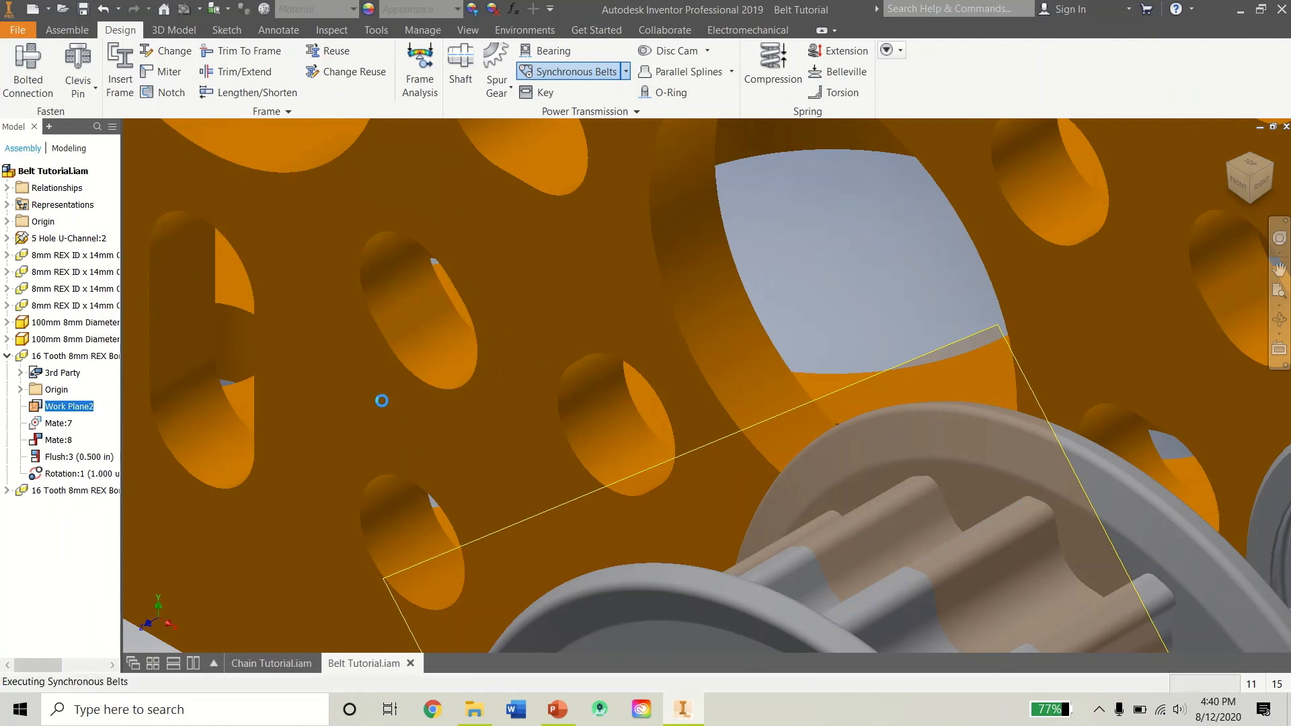
Hide the work plane of the first 16-tooth pulley.
scroll(547, 456, "down", 5)
scroll(296, 479, "down", 5)
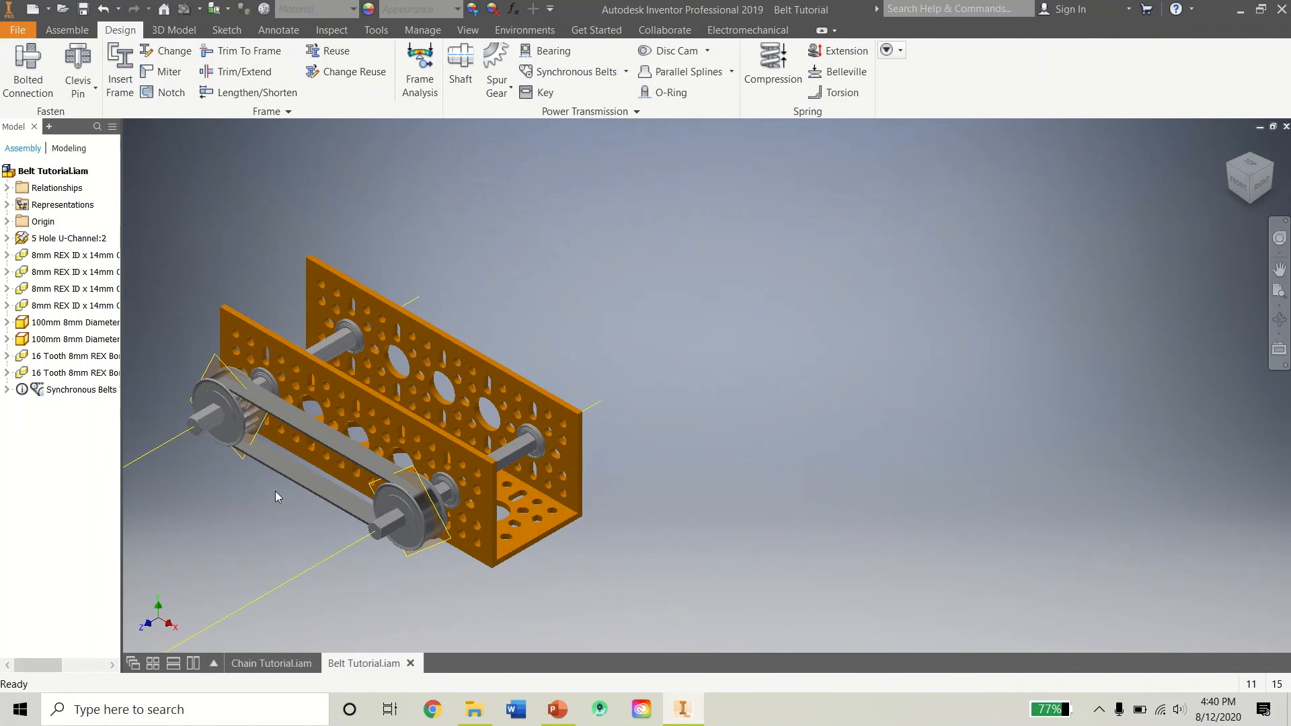
scroll(479, 481, "up", 2)
scroll(437, 405, "up", 5)
scroll(437, 405, "down", 5)
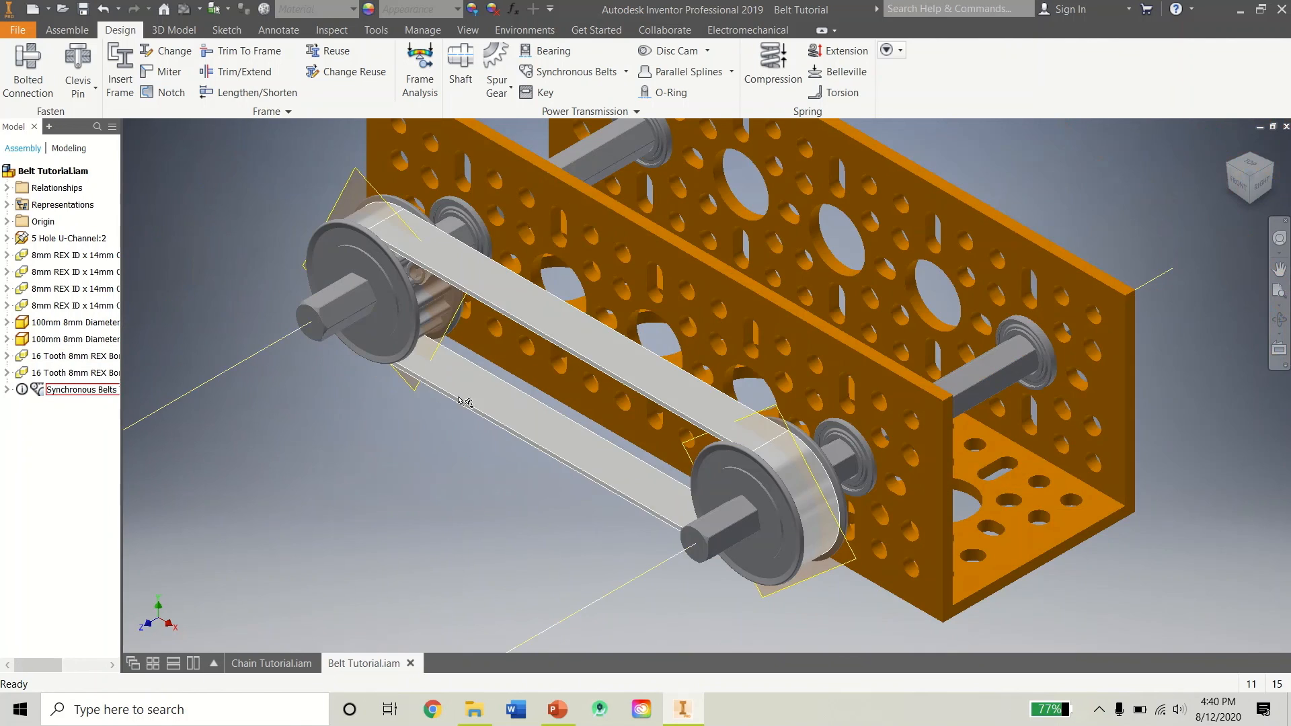
scroll(318, 319, "up", 2)
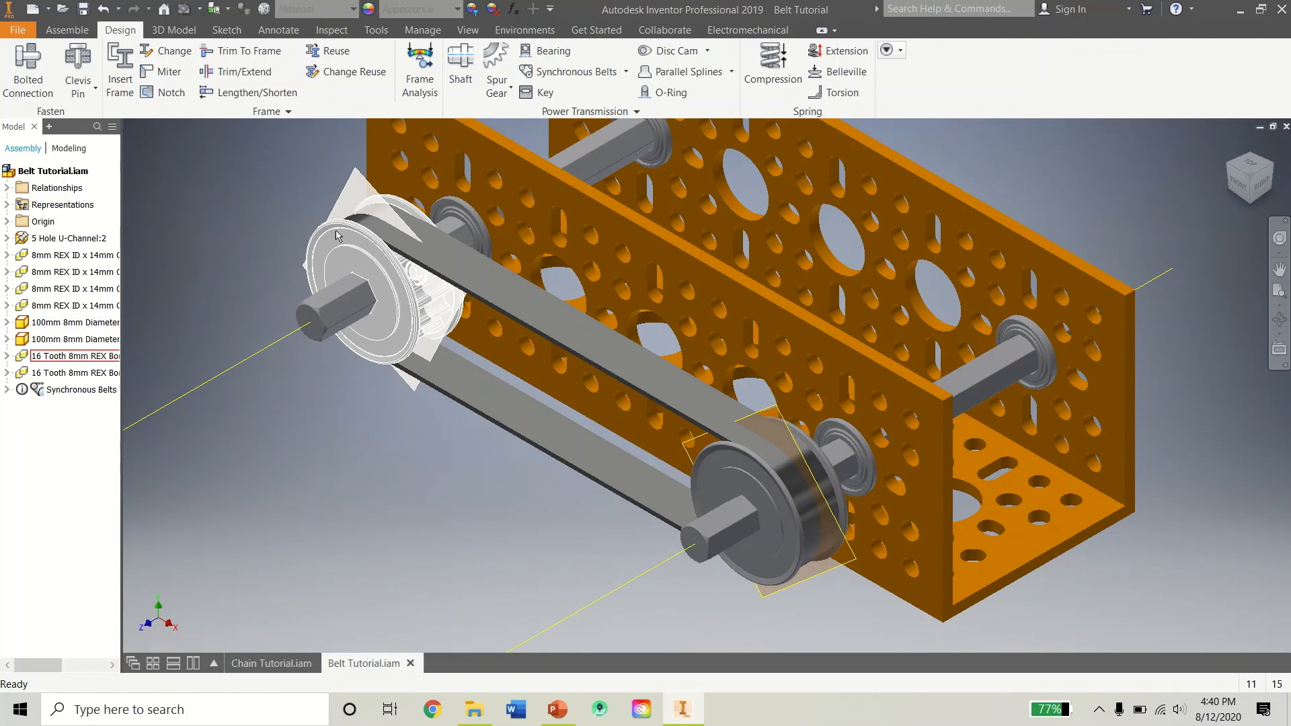
left_click(7, 356)
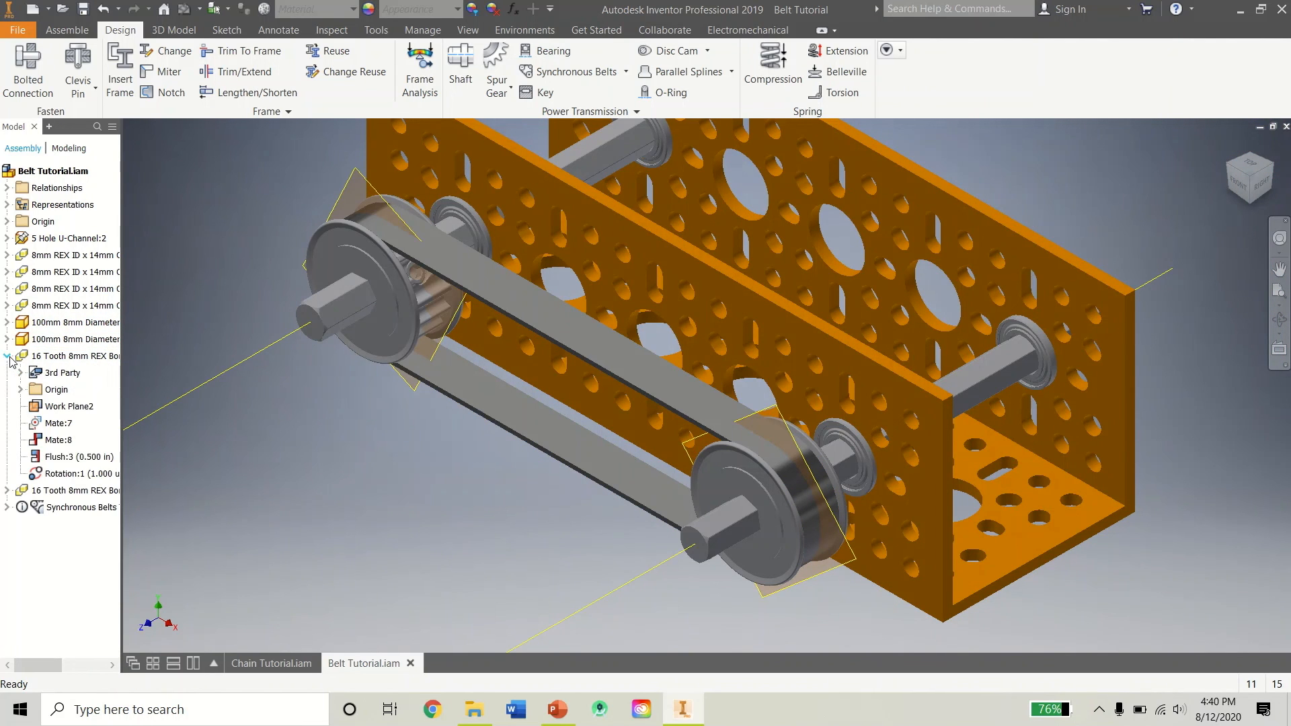
right_click(68, 406)
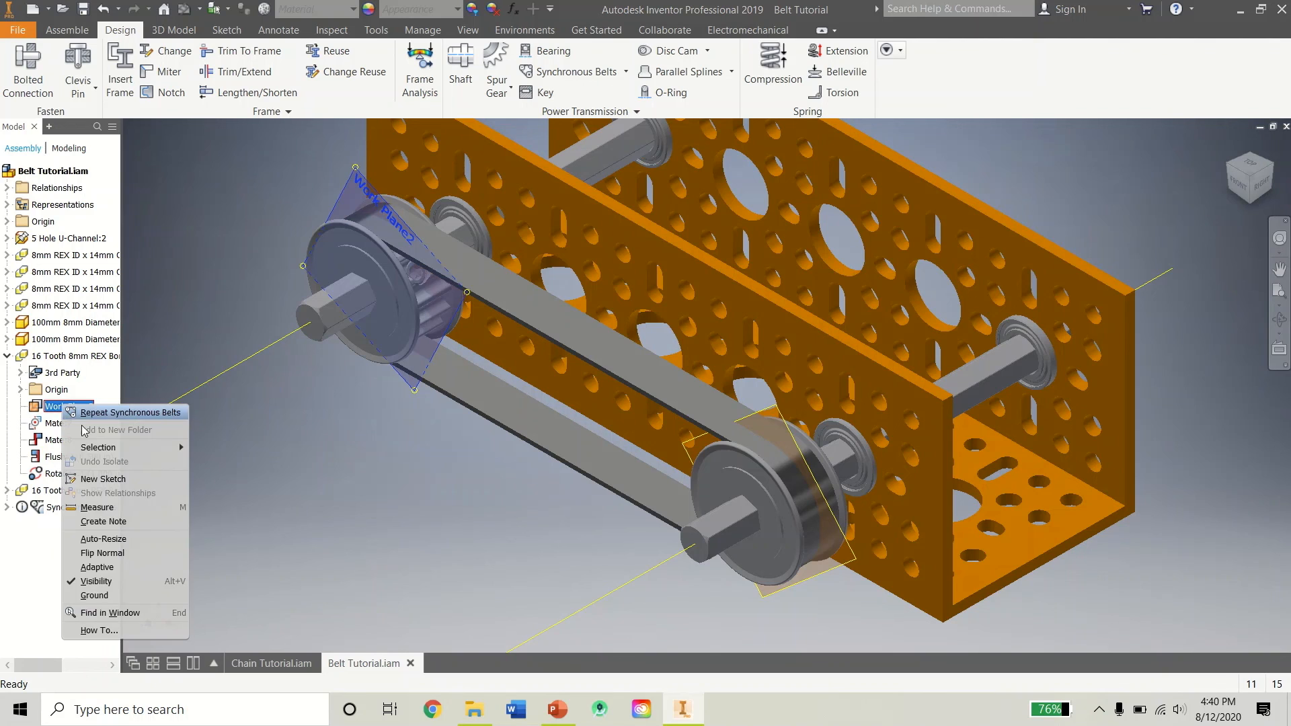
left_click(99, 581)
left_click(8, 356)
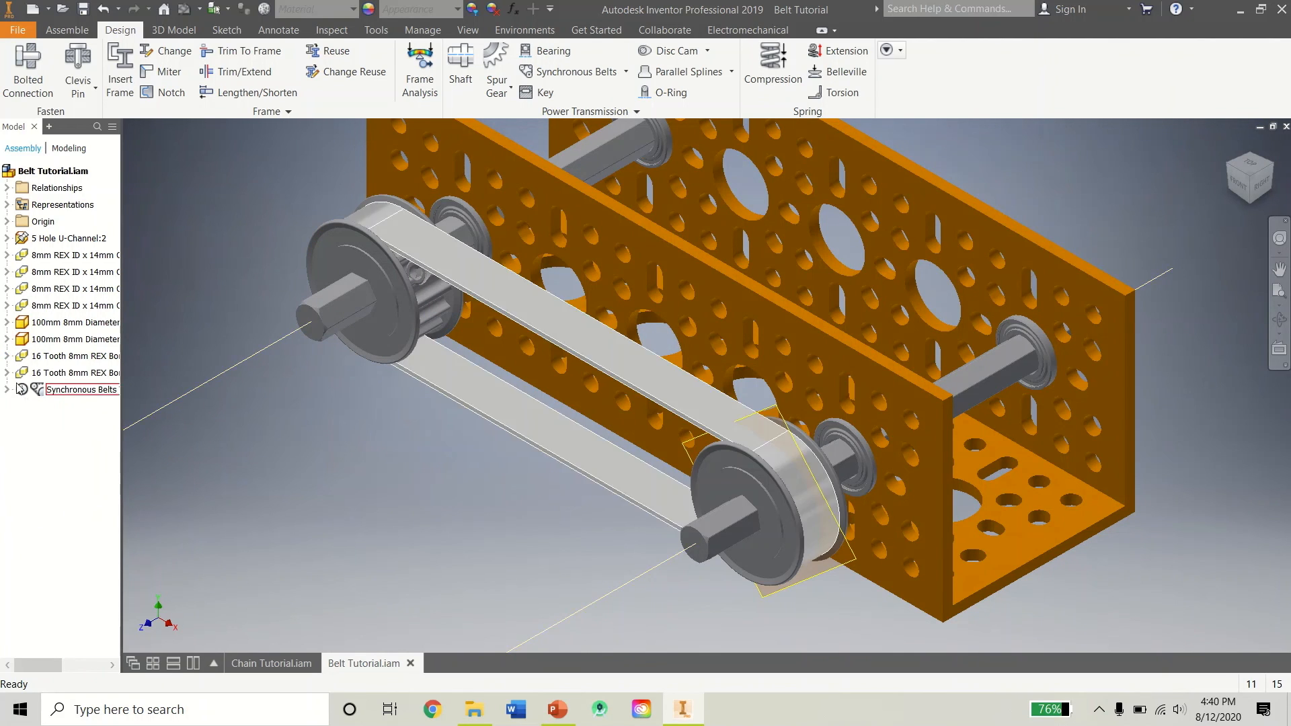
Hide the work plane of the second 16-tooth pulley.
left_click(8, 373)
right_click(68, 425)
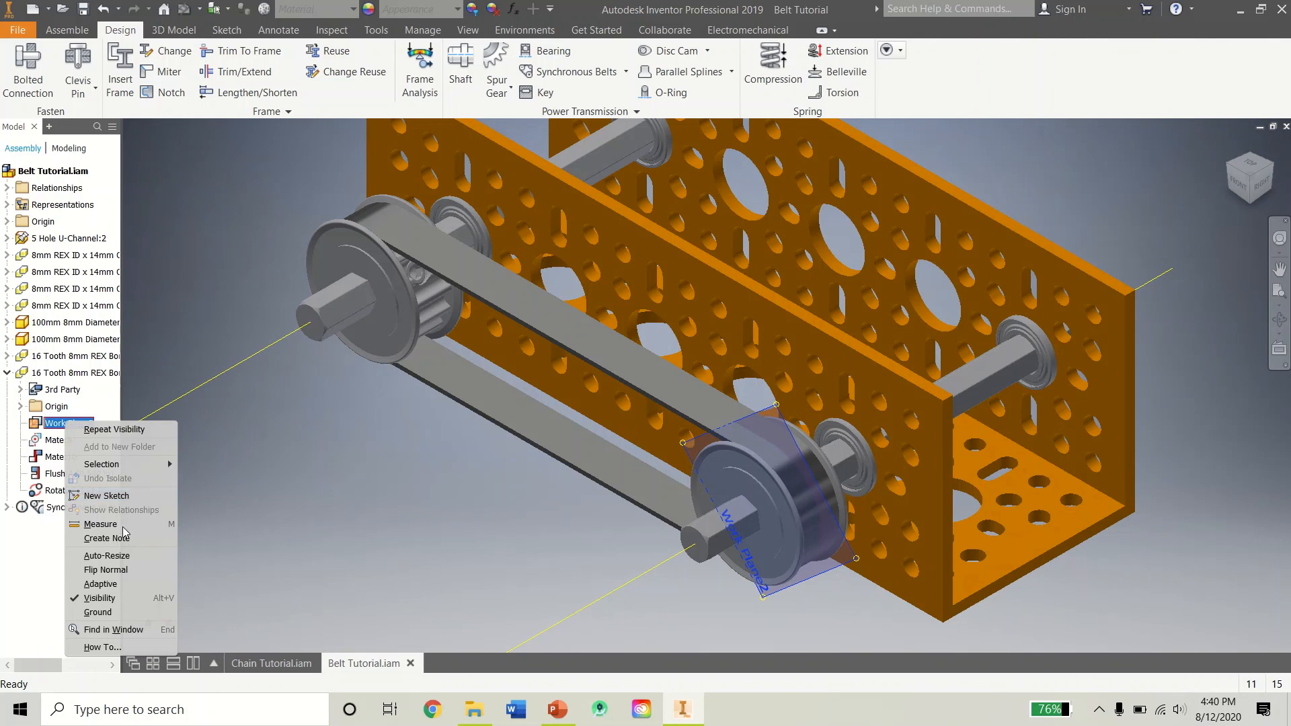
left_click(135, 598)
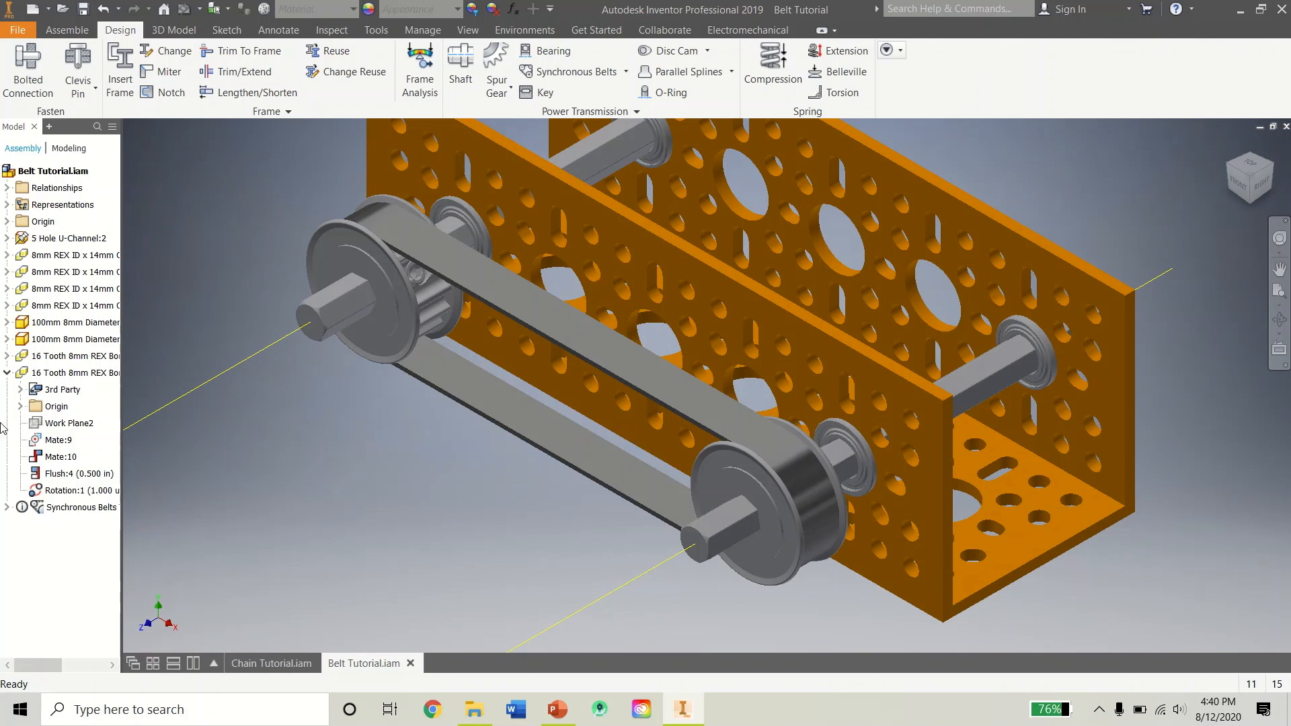
left_click(6, 373)
scroll(377, 410, "down", 2)
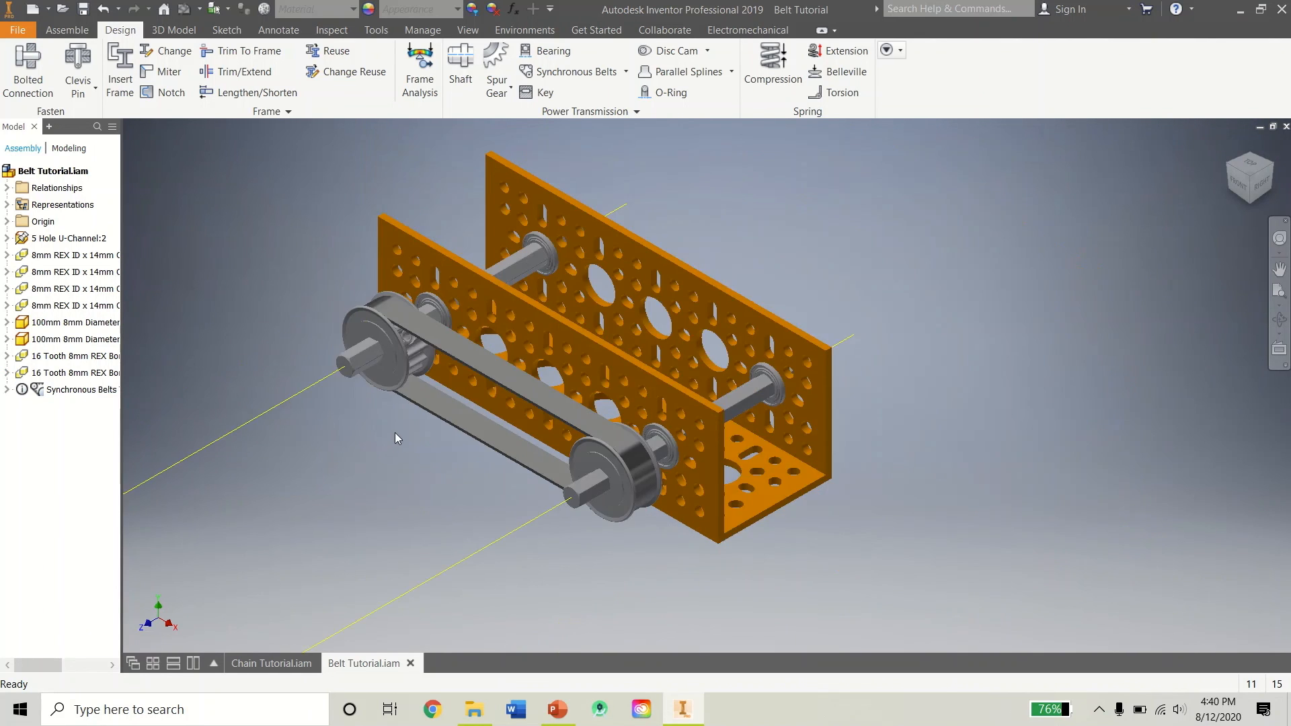
scroll(409, 415, "up", 4)
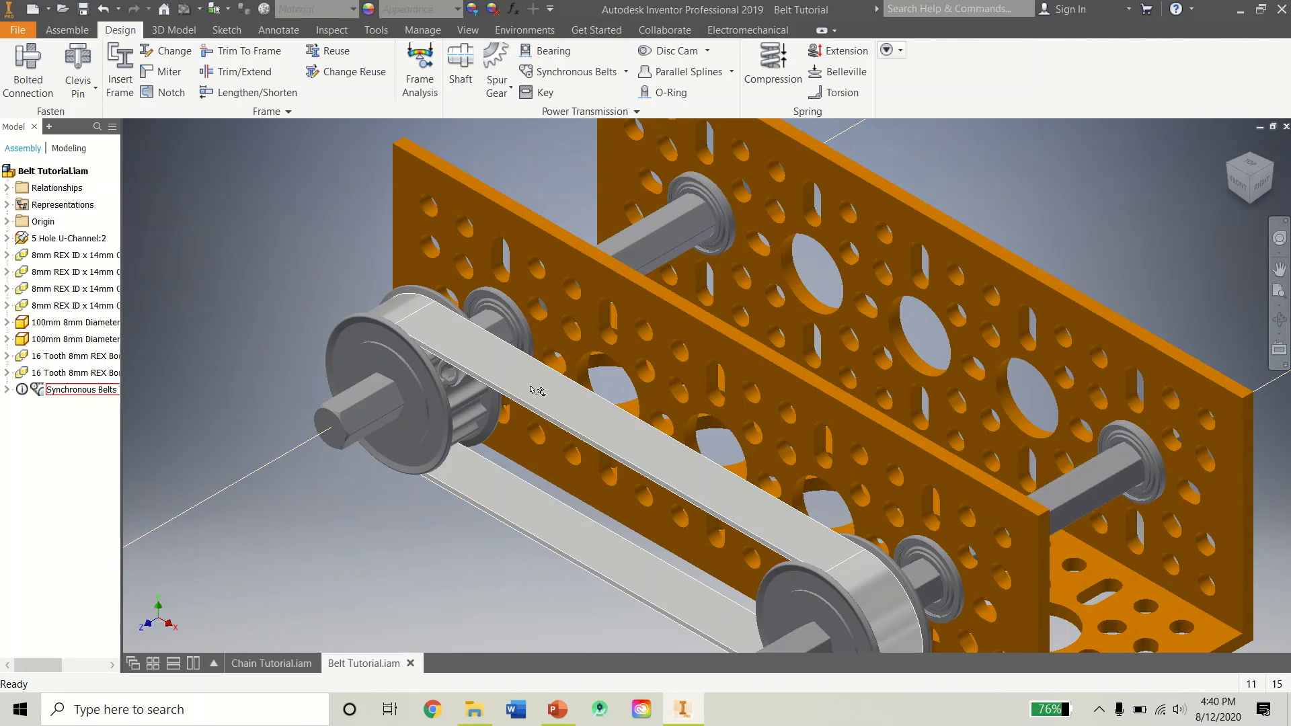
left_click(536, 391)
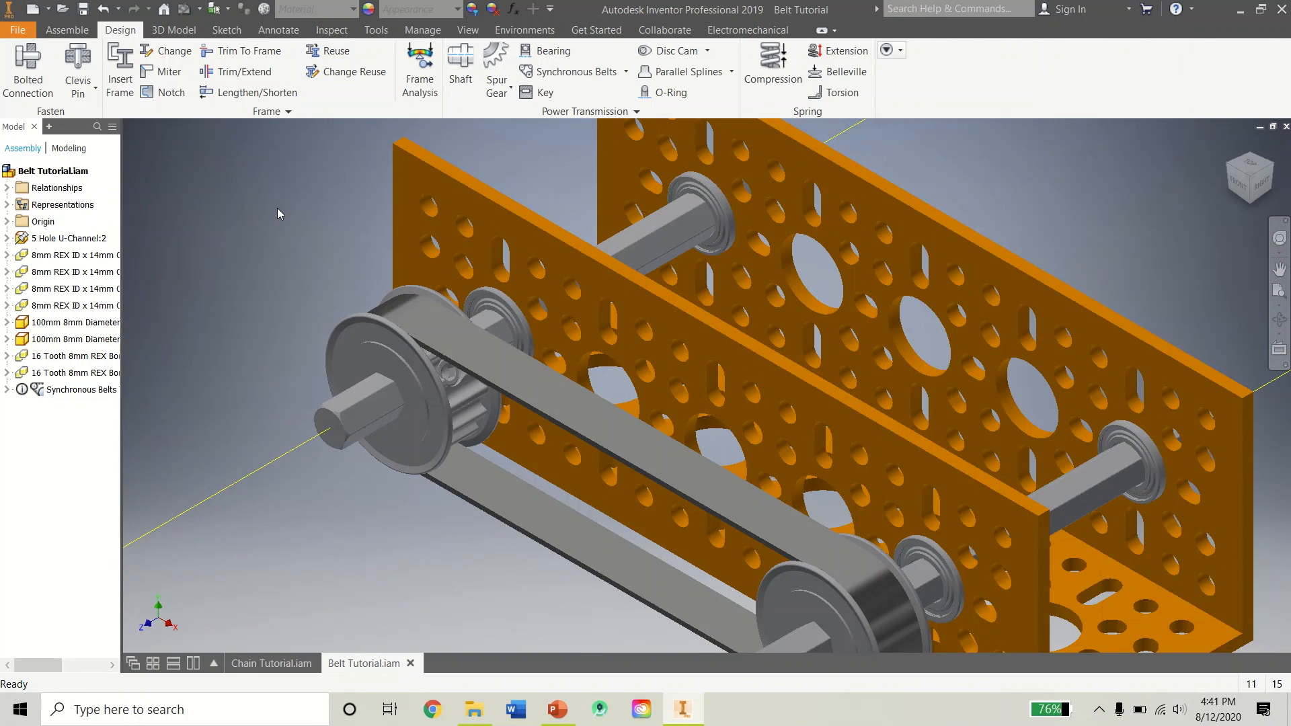
mouse_move(548, 8)
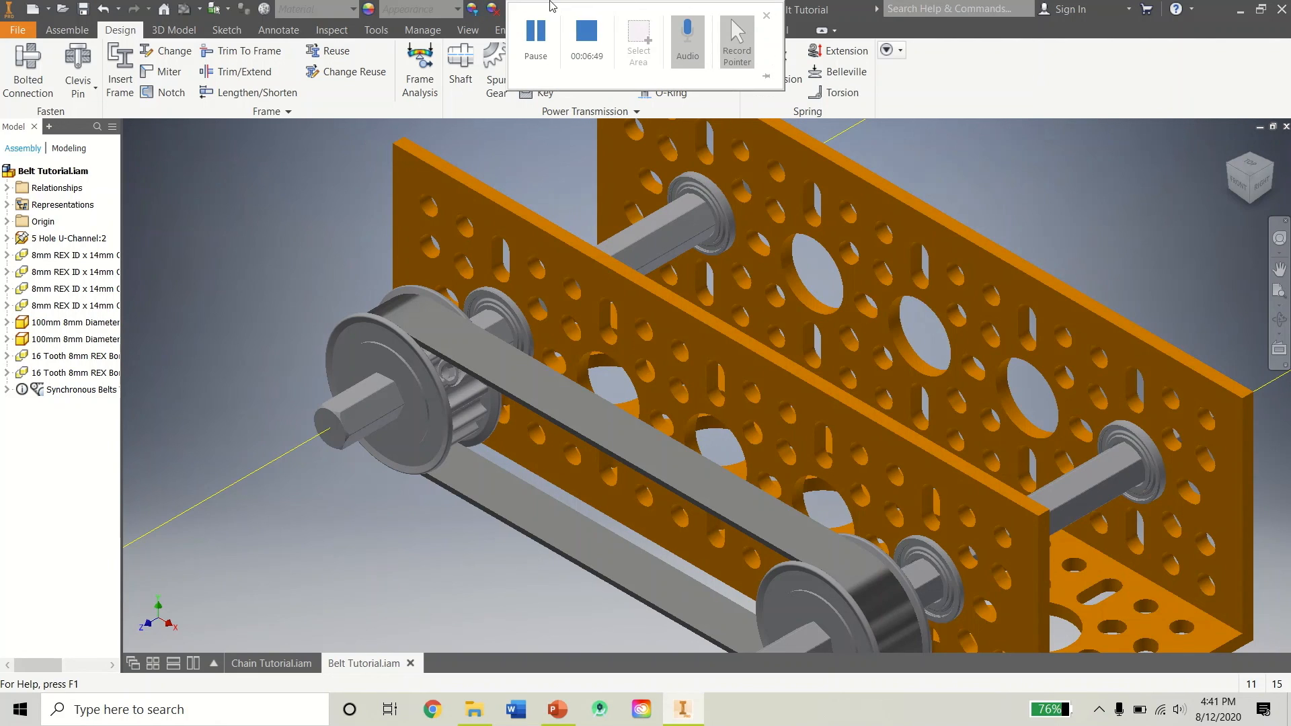